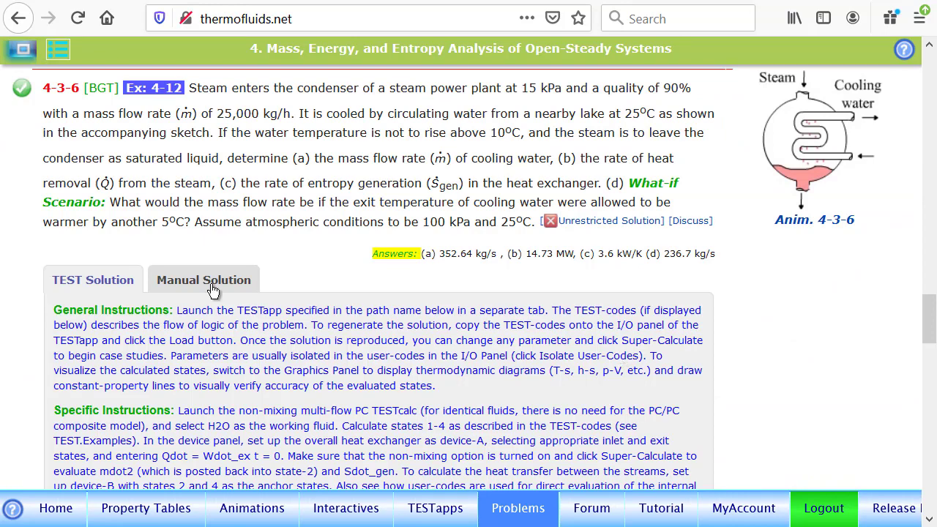
Open the manual solution of problem 4-3-6 and read its state analysis and balance equations
{"action": "left_click", "coordinate": [215, 283]}
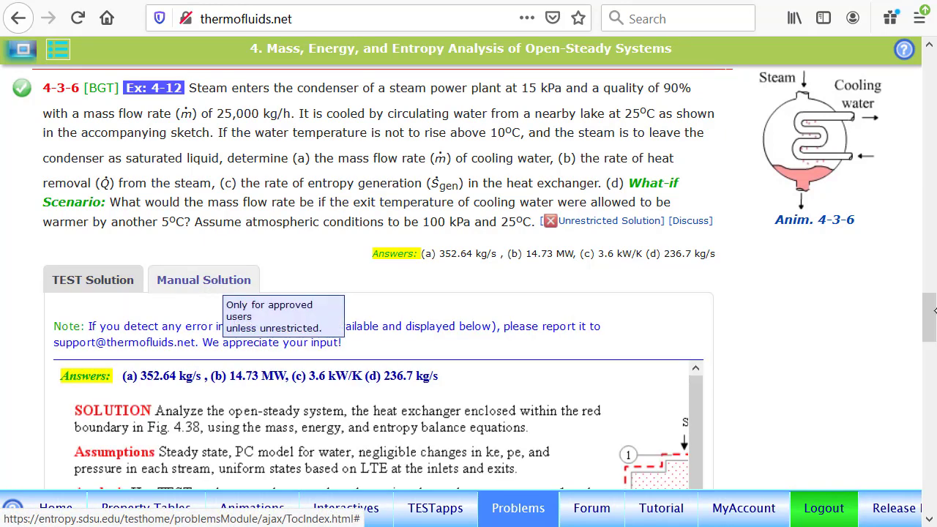
{"action": "left_click_drag", "start_coordinate": [928, 318], "coordinate": [933, 350]}
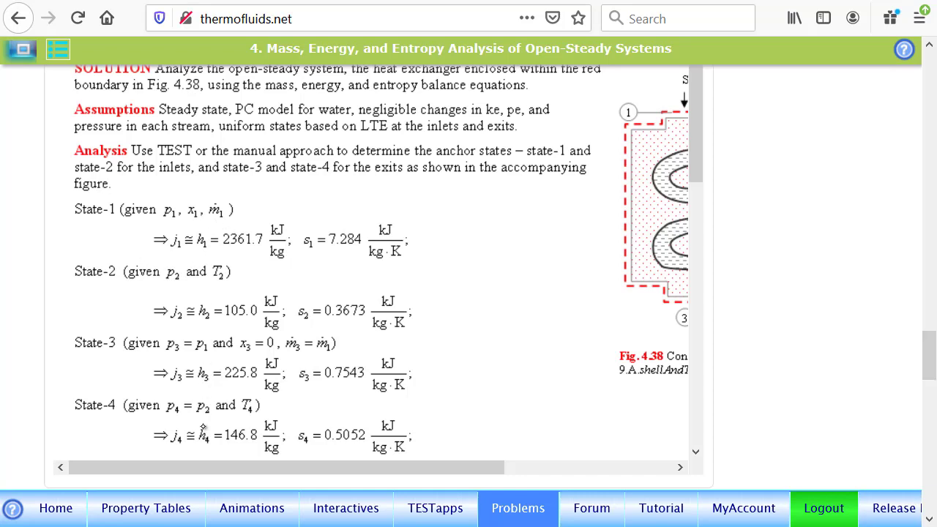
{"action": "left_click_drag", "start_coordinate": [697, 166], "coordinate": [695, 296]}
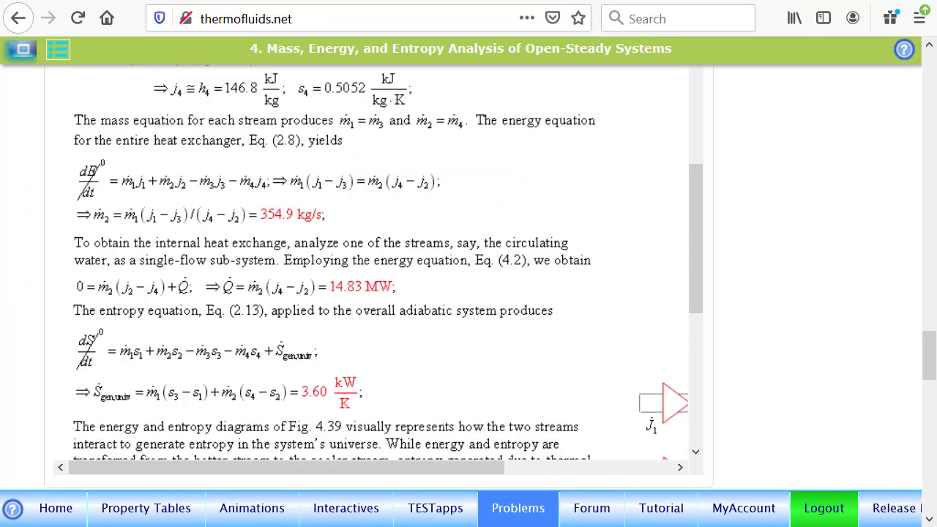
Launch the PC-model TESTapp for open-steady non-mixing multi-flow systems
{"action": "left_click", "coordinate": [431, 512]}
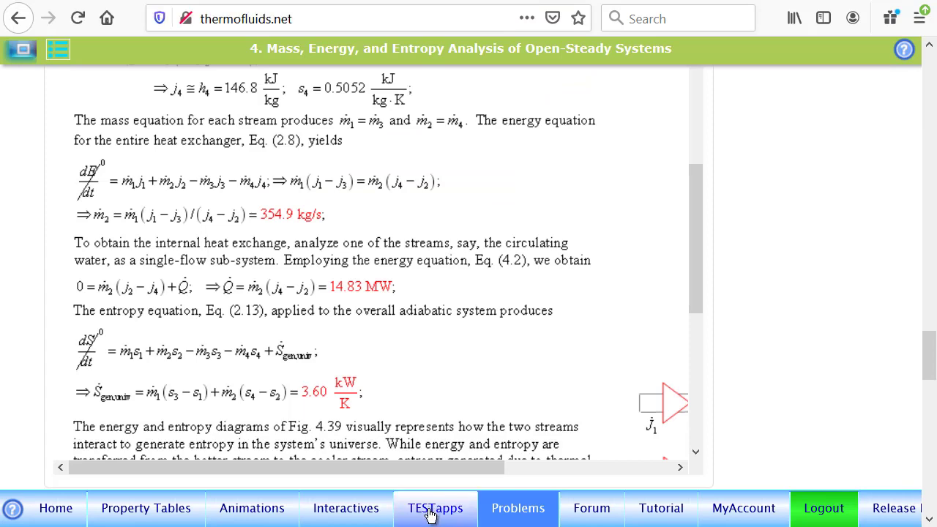
{"action": "left_click_drag", "start_coordinate": [925, 137], "coordinate": [933, 229]}
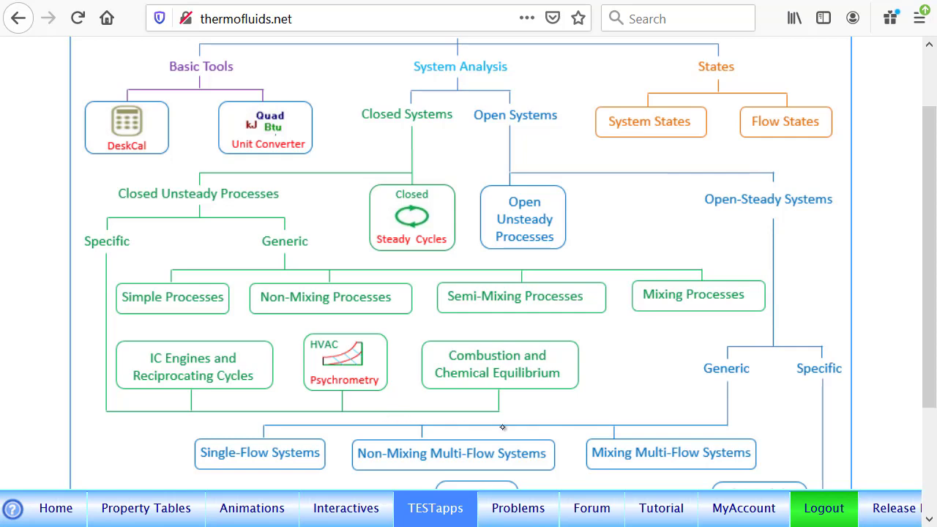
{"action": "left_click", "coordinate": [449, 452]}
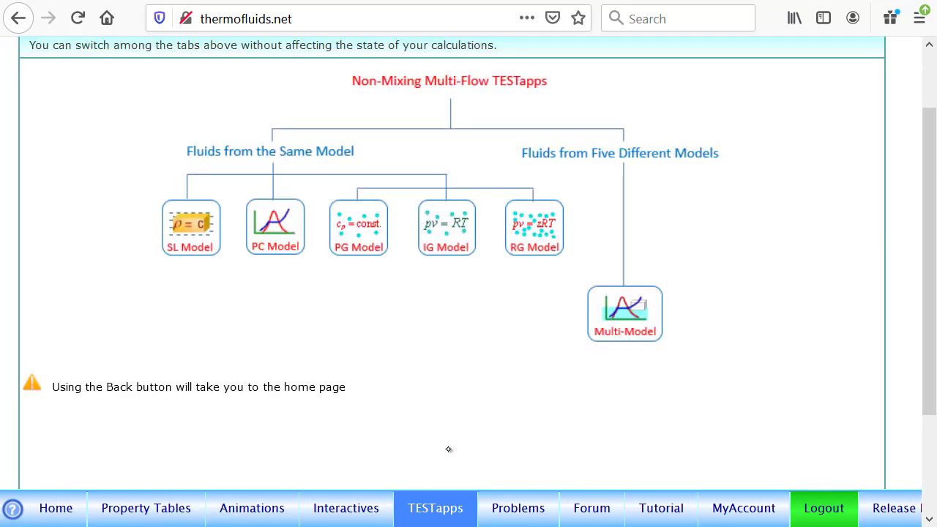
{"action": "left_click", "coordinate": [275, 223]}
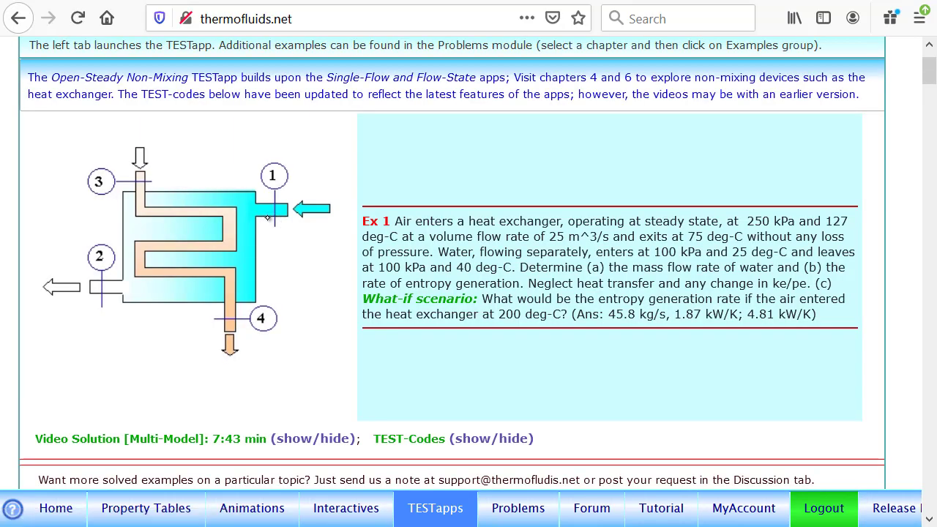
{"action": "scroll", "coordinate": [574, 257], "scroll_direction": "up", "scroll_amount": 2}
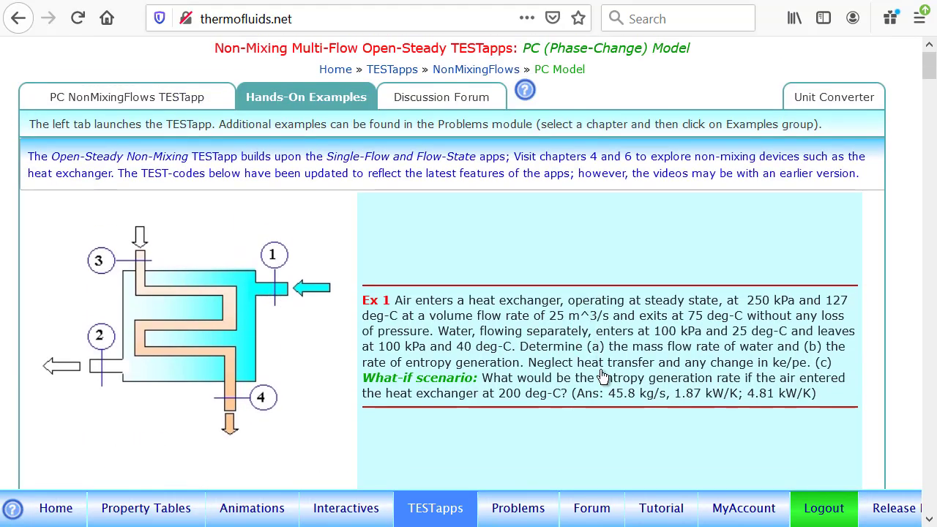
{"action": "left_click", "coordinate": [89, 98]}
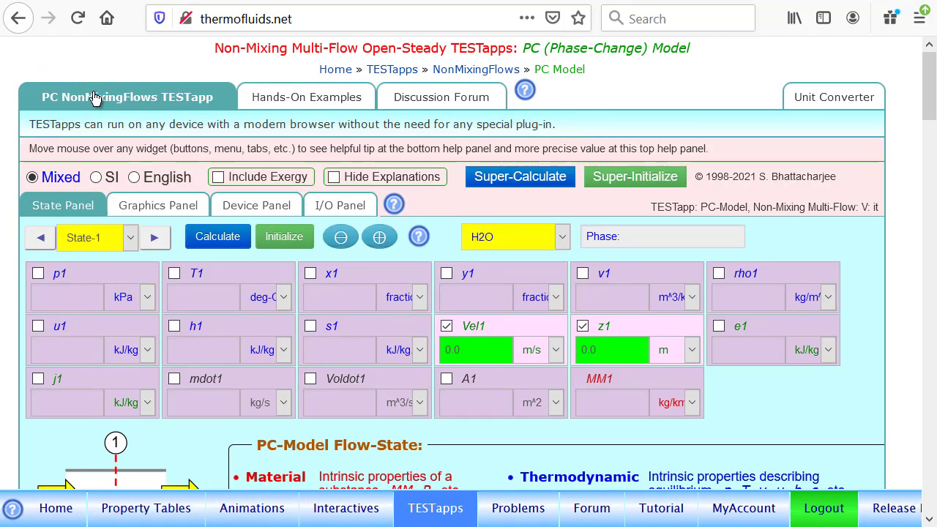
Paste the user-codes defining the given steam and water values into the I/O Panel's input area
{"action": "left_click", "coordinate": [340, 196]}
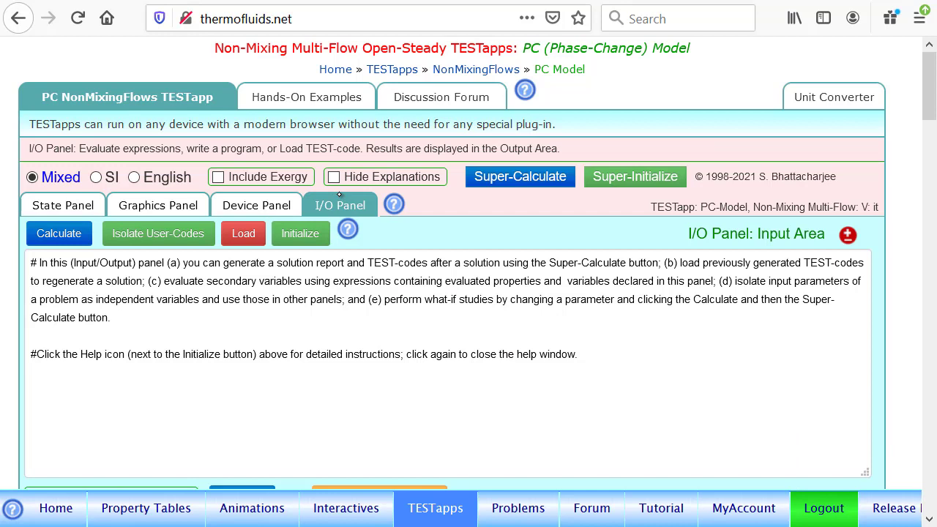
{"action": "left_click", "coordinate": [86, 396]}
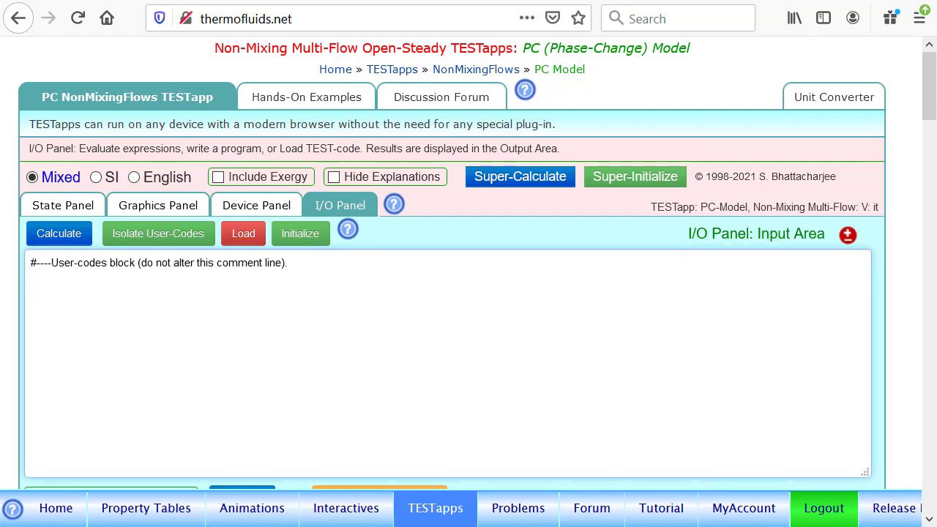
{"action": "key", "text": "ctrl+v"}
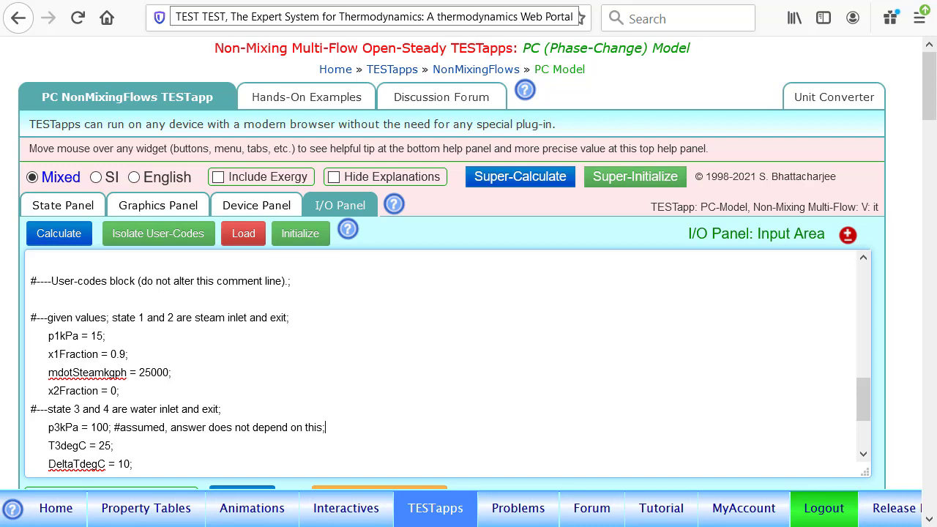
Examine the user-codes in the solved TESTapp, from the given inlet and exit values to the internal heat transfer calculation
{"action": "left_click_drag", "start_coordinate": [929, 105], "coordinate": [927, 123]}
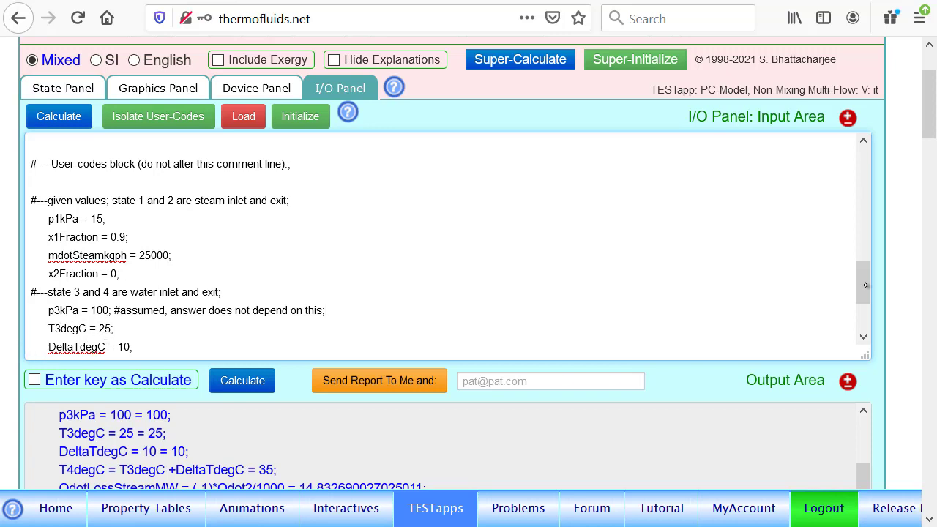
{"action": "left_click_drag", "start_coordinate": [865, 285], "coordinate": [868, 310]}
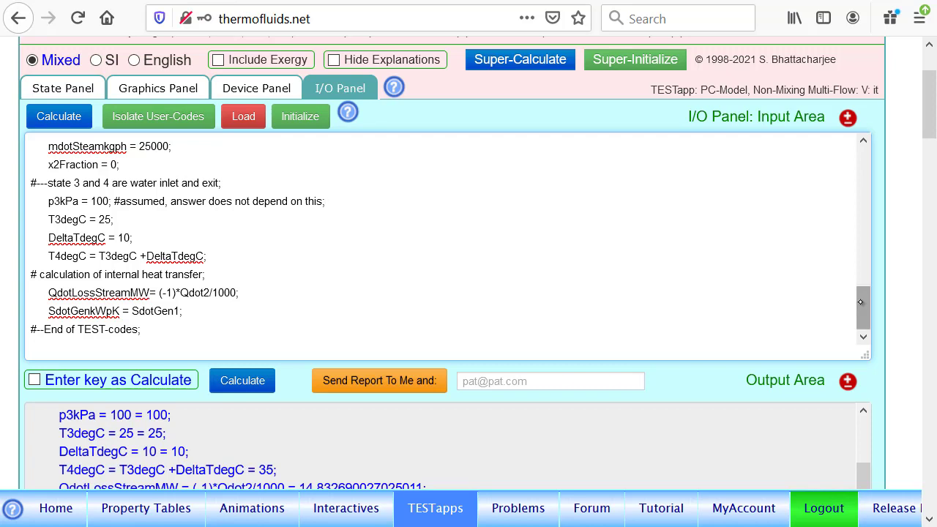
{"action": "scroll", "coordinate": [856, 299], "scroll_direction": "up", "scroll_amount": 1}
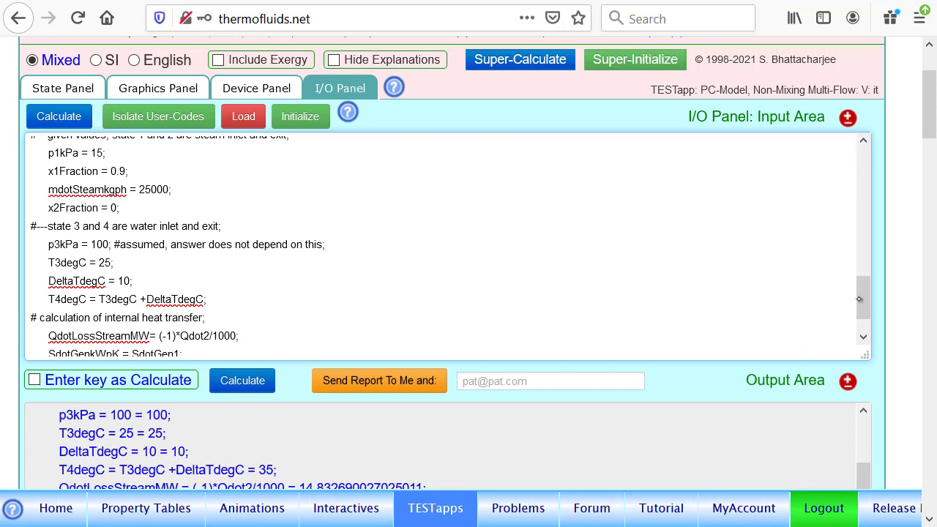
{"action": "left_click_drag", "start_coordinate": [859, 298], "coordinate": [868, 275]}
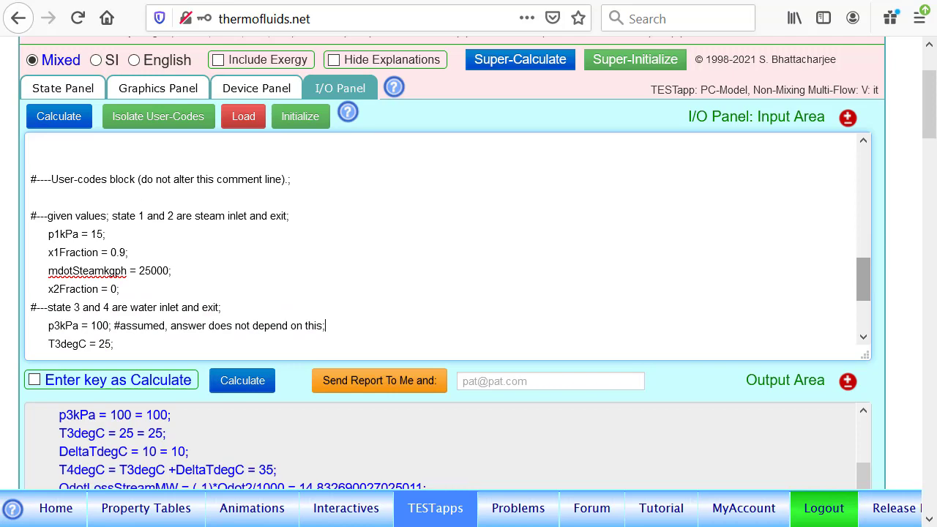
Return to the unsolved TESTapp and set State-1's pressure p1 to the expression =p1kPa
{"action": "key", "text": "ctrl+Tab"}
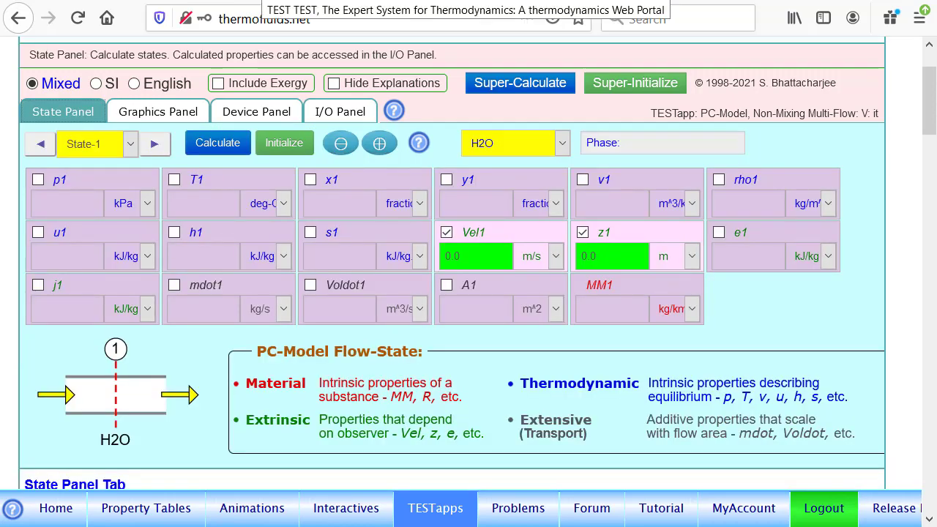
{"action": "left_click", "coordinate": [342, 111]}
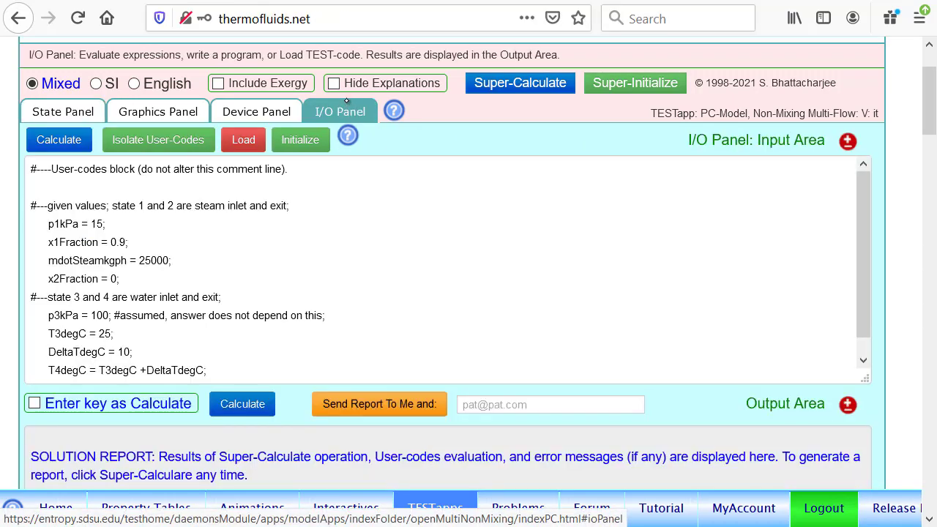
{"action": "left_click", "coordinate": [66, 114]}
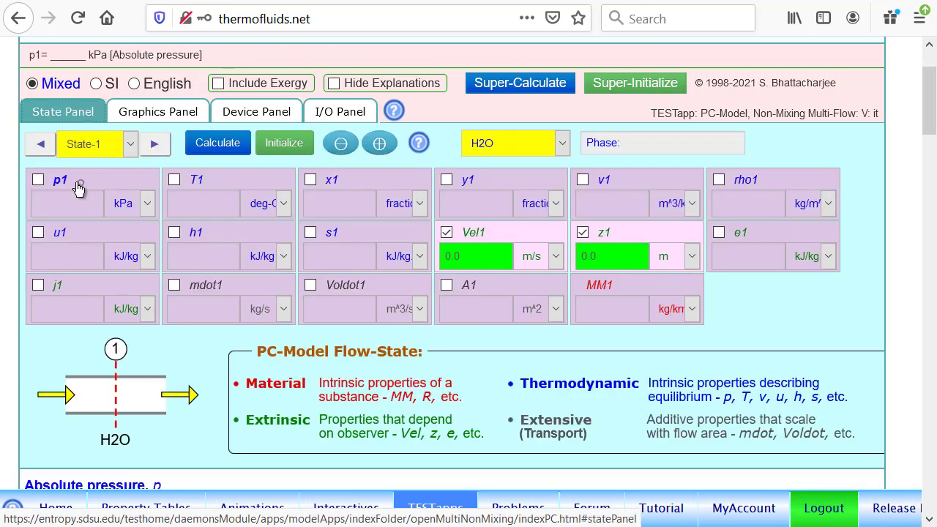
{"action": "left_click", "coordinate": [79, 188]}
{"action": "type", "text": "="}
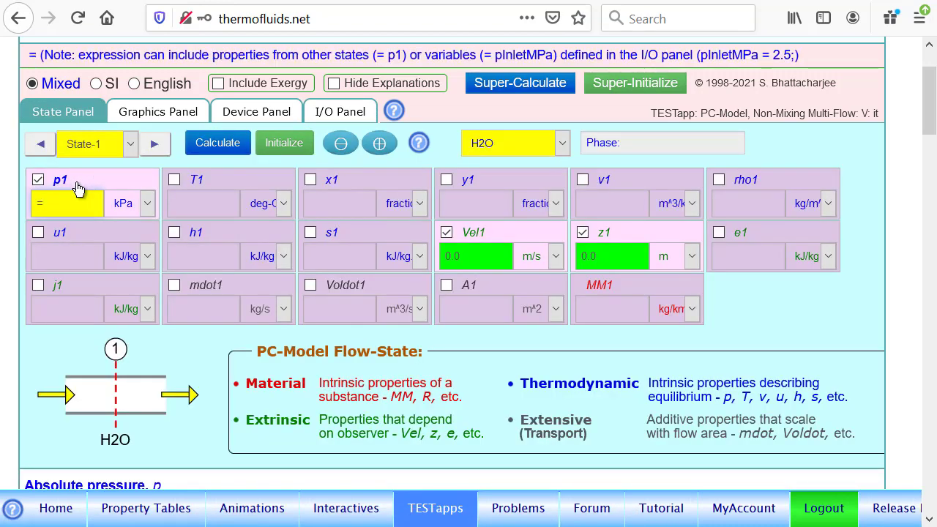
{"action": "type", "text": "p1k"}
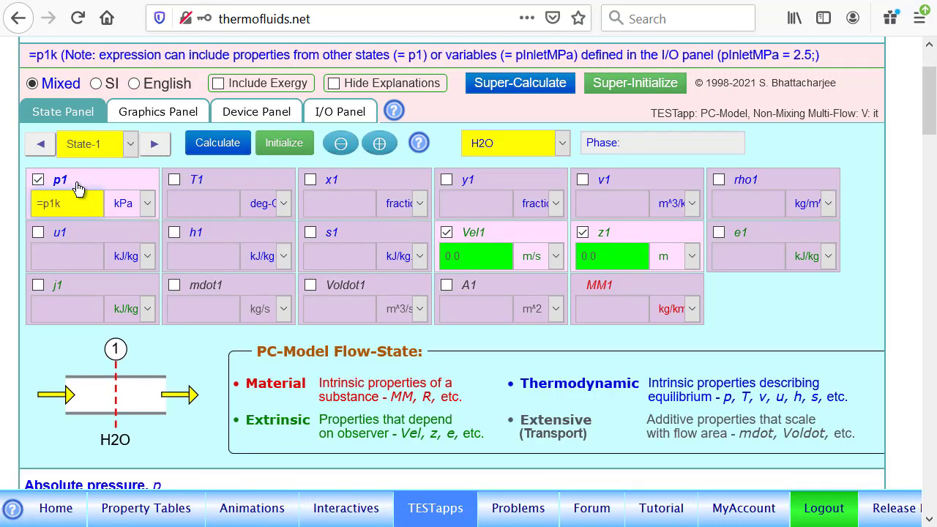
{"action": "type", "text": "Pa"}
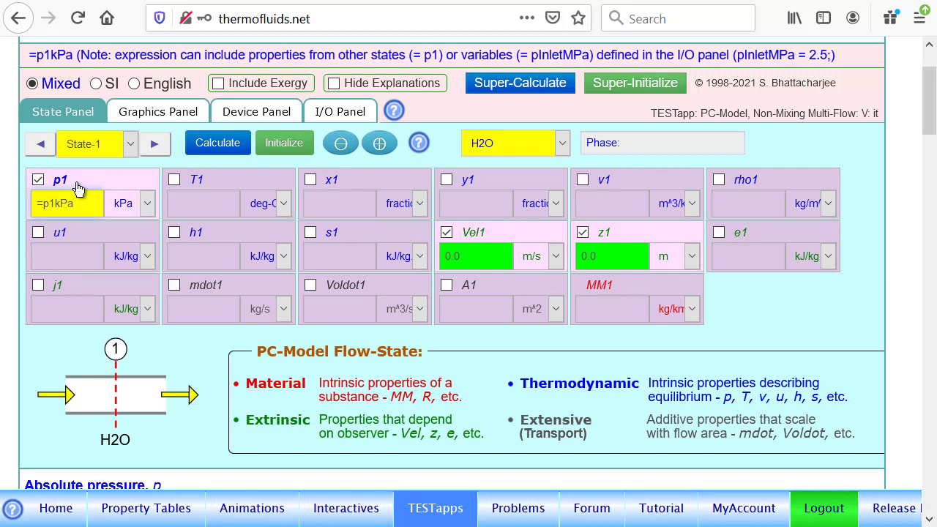
{"action": "key", "text": "Return"}
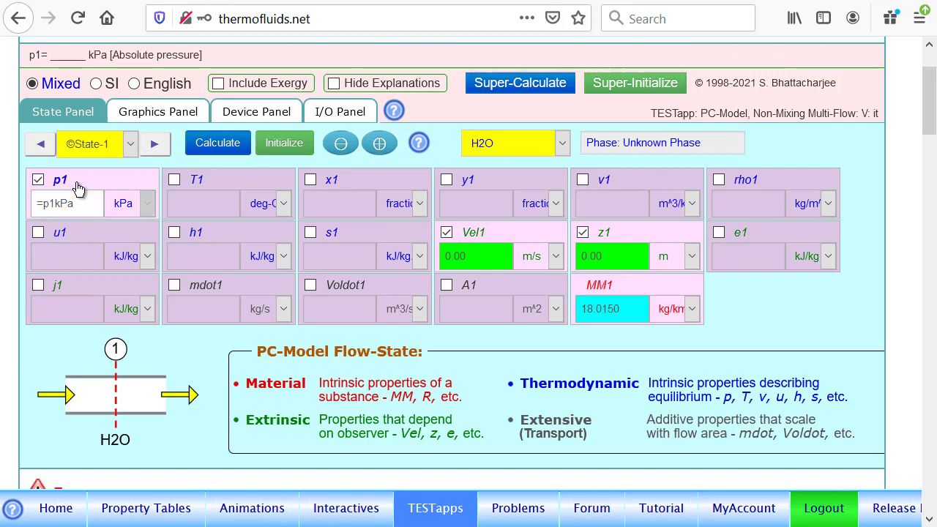
Evaluate the user-codes and recalculate State-1 so the p1 expression takes its value from them
{"action": "left_click", "coordinate": [342, 113]}
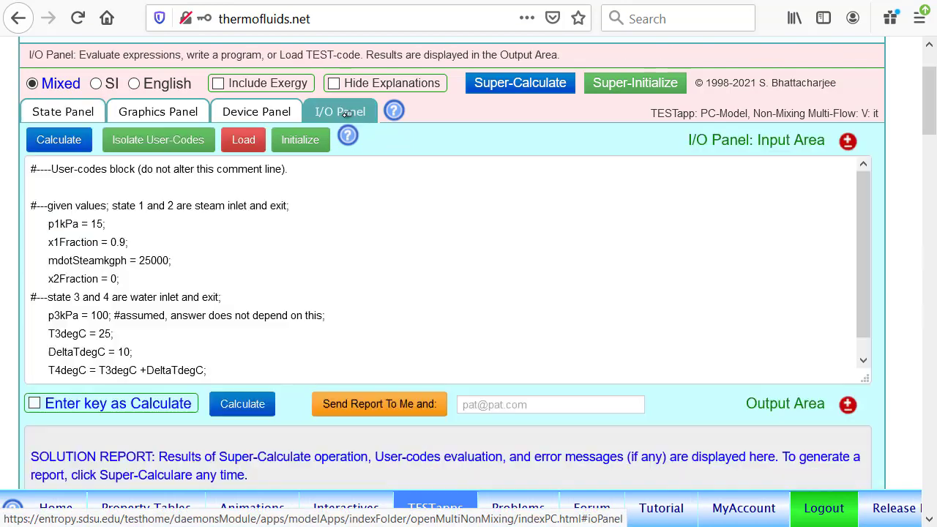
{"action": "left_click", "coordinate": [241, 401]}
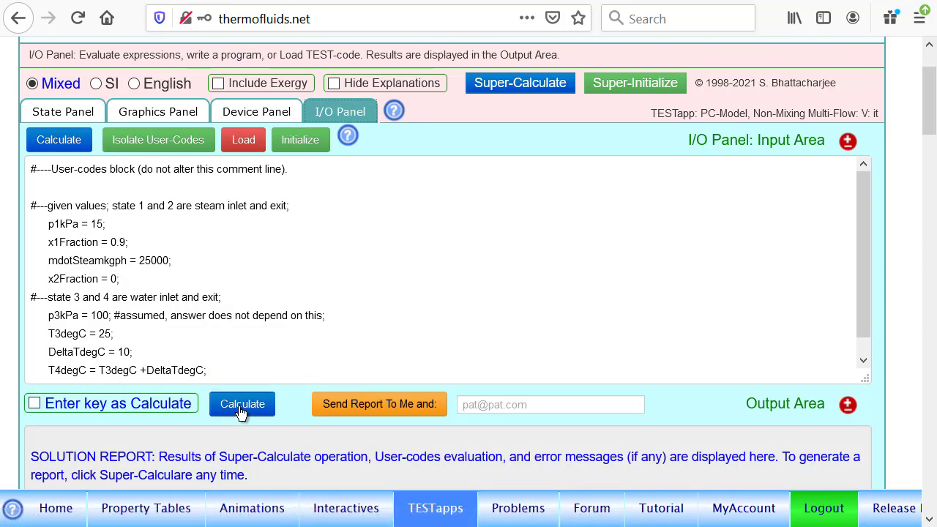
{"action": "left_click", "coordinate": [71, 115]}
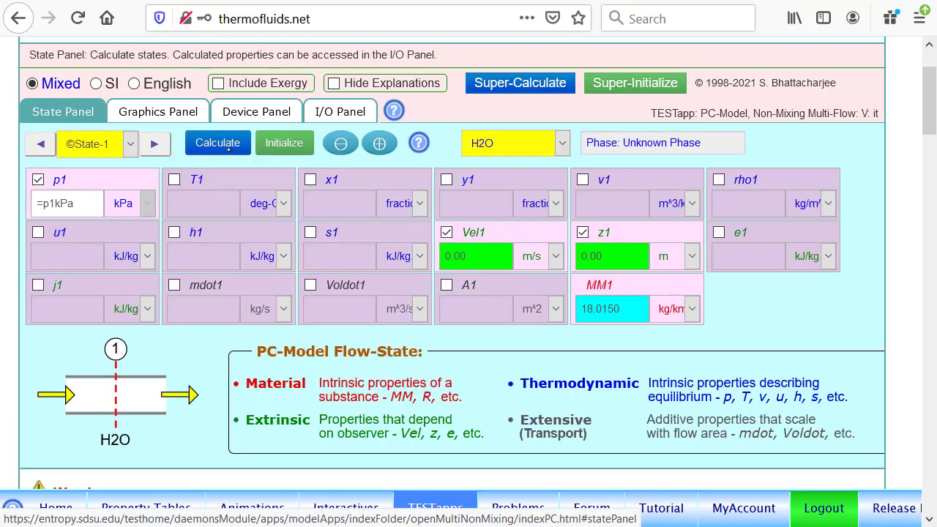
{"action": "left_click", "coordinate": [229, 155]}
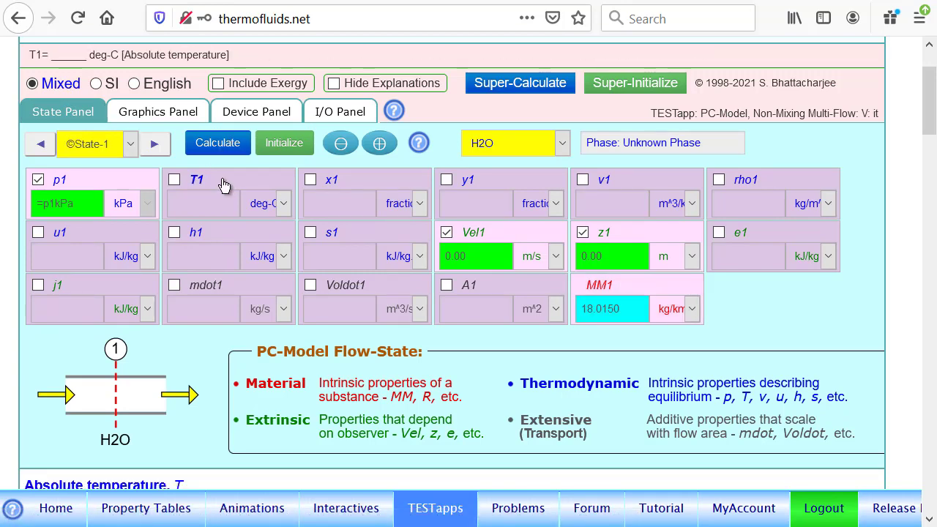
Enable the quality x1 as an input of State-1, leaving T1 unselected
{"action": "left_click", "coordinate": [227, 180]}
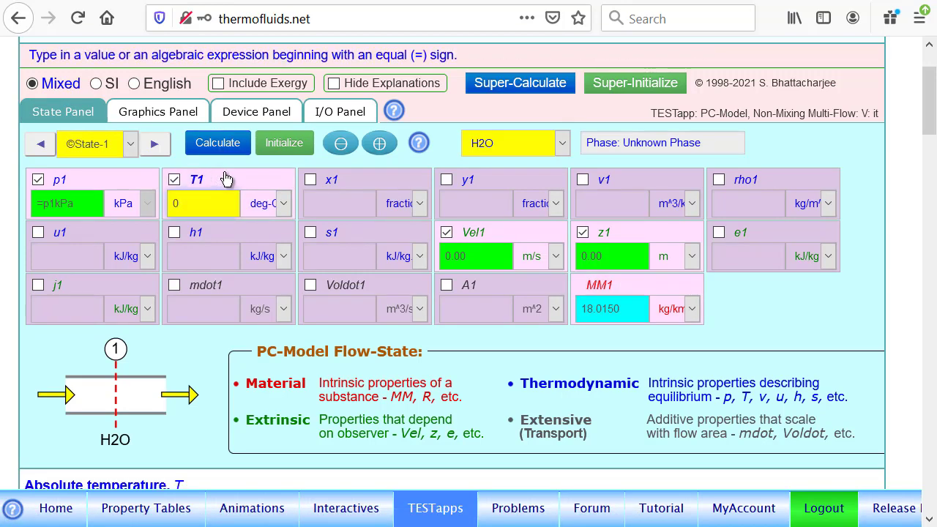
{"action": "left_click", "coordinate": [227, 180]}
{"action": "left_click", "coordinate": [331, 179]}
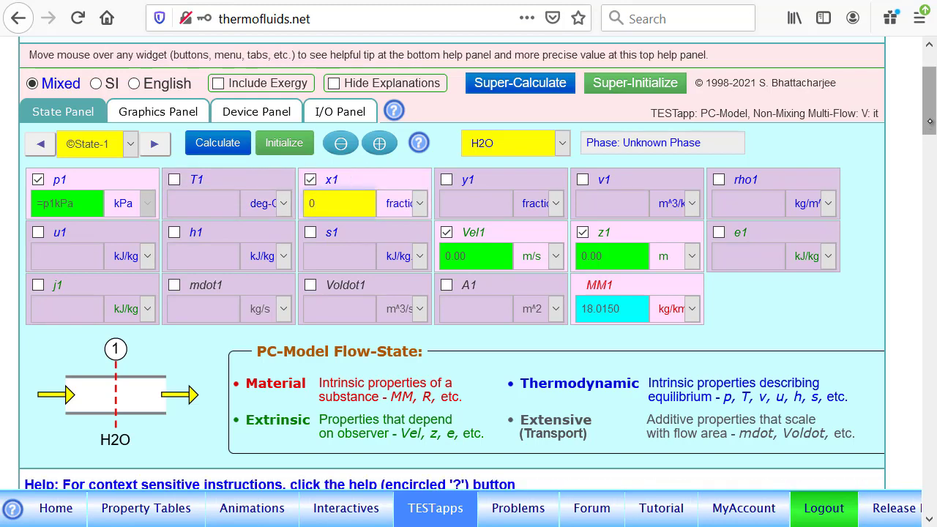
In the solved TESTapp, look at the device setup and step back through the calculated states from State-4 to State-1
{"action": "left_click_drag", "start_coordinate": [929, 121], "coordinate": [931, 93]}
{"action": "left_click", "coordinate": [257, 207]}
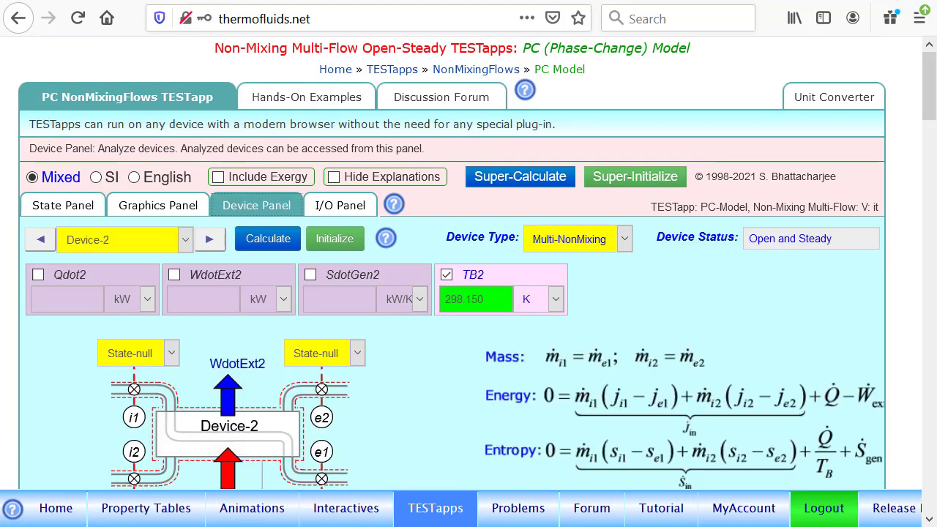
{"action": "left_click", "coordinate": [63, 209]}
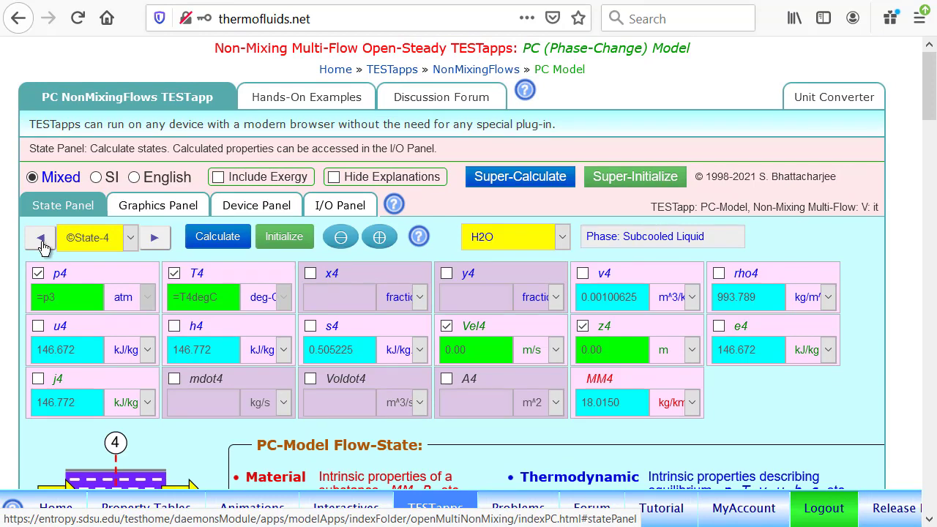
{"action": "left_click", "coordinate": [42, 244]}
{"action": "left_click", "coordinate": [42, 245]}
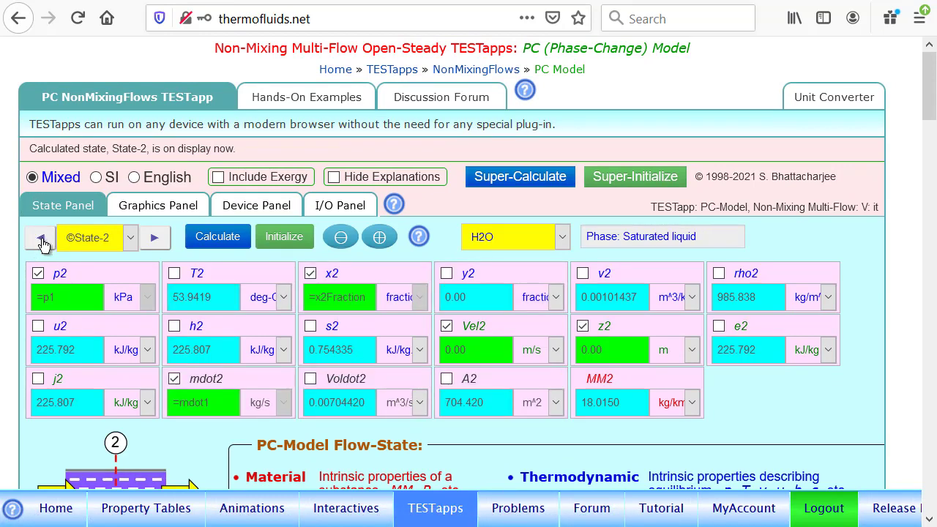
{"action": "left_click", "coordinate": [41, 243]}
Circle State-1's p1 and x1 inputs with the annotation pen
{"action": "mouse_move", "coordinate": [70, 300]}
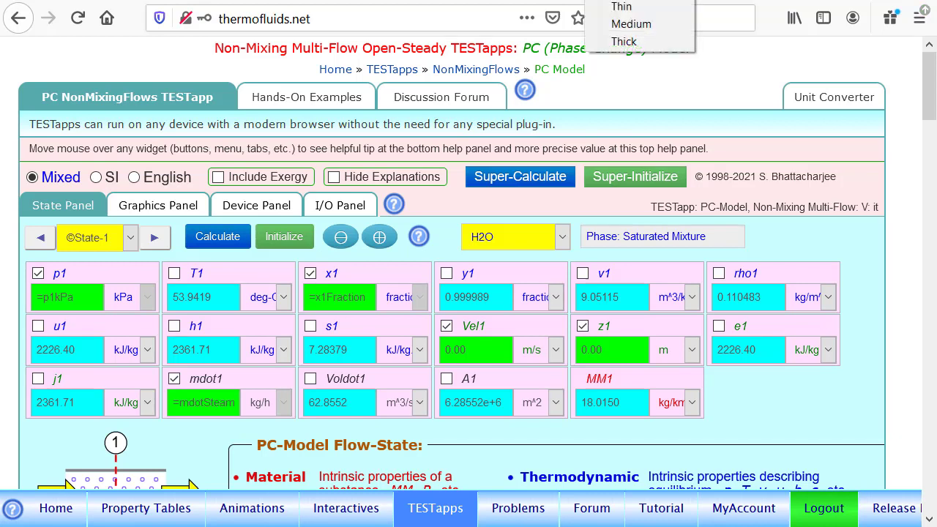
{"action": "mouse_move", "coordinate": [71, 261]}
{"action": "left_mouse_down"}
{"action": "mouse_move", "coordinate": [45, 322]}
{"action": "mouse_move", "coordinate": [73, 260]}
{"action": "left_mouse_up"}
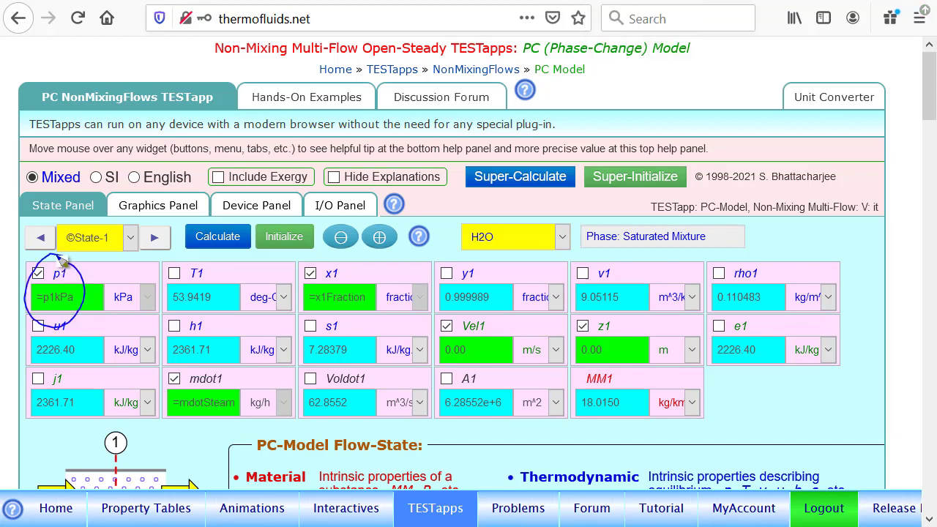
{"action": "mouse_move", "coordinate": [350, 256]}
{"action": "left_mouse_down"}
{"action": "mouse_move", "coordinate": [298, 297]}
{"action": "mouse_move", "coordinate": [352, 261]}
{"action": "left_mouse_up"}
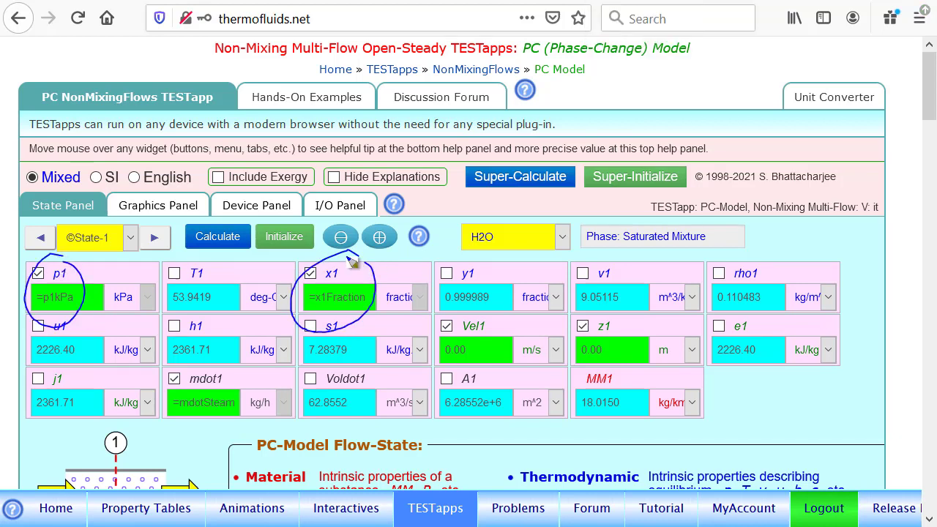
Circle State-1's mdot1 input and State-2's p2, x2 and mdot2 inputs with the annotation pen, clearing the marks after each state
{"action": "mouse_move", "coordinate": [240, 370]}
{"action": "left_mouse_down"}
{"action": "mouse_move", "coordinate": [256, 443]}
{"action": "mouse_move", "coordinate": [218, 379]}
{"action": "left_mouse_up"}
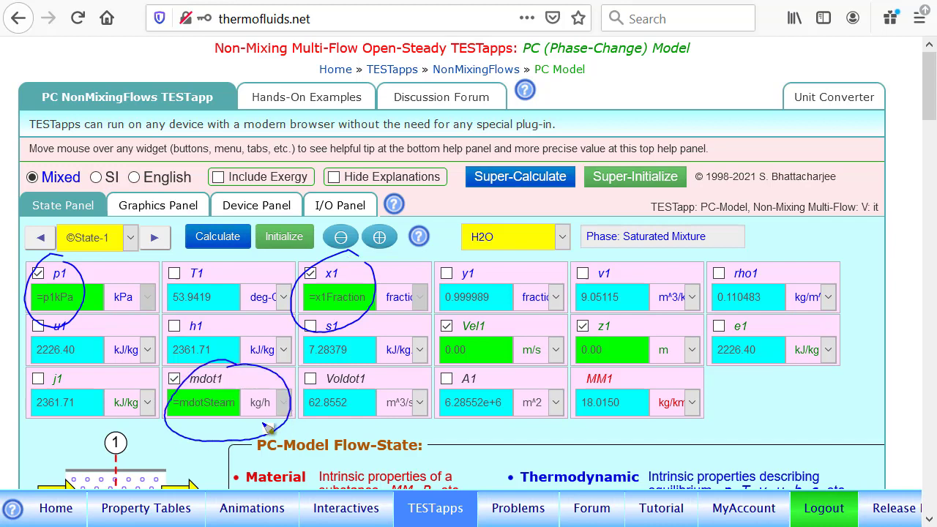
{"action": "key", "text": "Escape"}
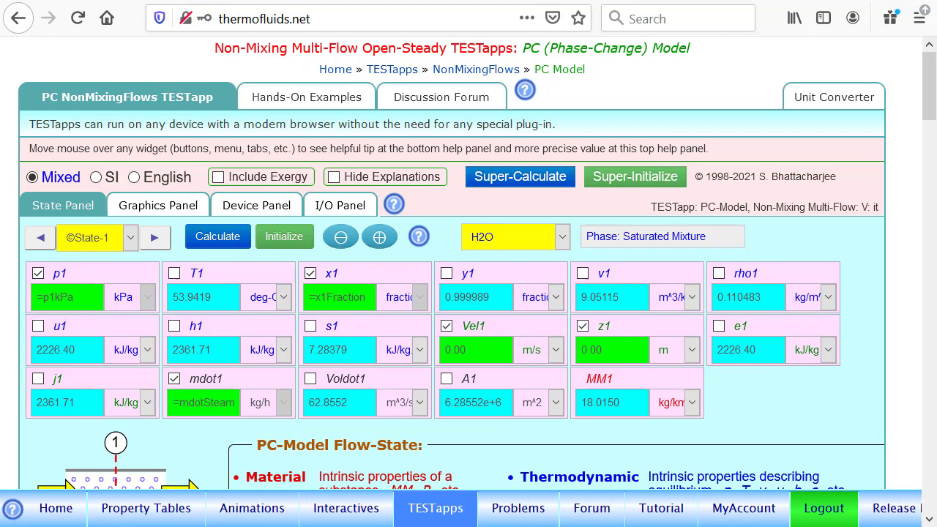
{"action": "left_click", "coordinate": [153, 241]}
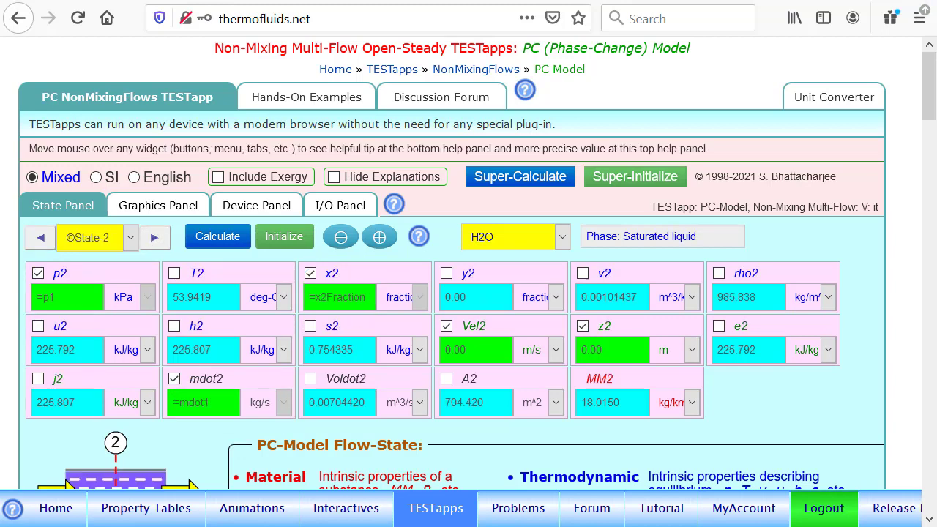
{"action": "mouse_move", "coordinate": [59, 264]}
{"action": "left_mouse_down"}
{"action": "mouse_move", "coordinate": [31, 310]}
{"action": "mouse_move", "coordinate": [57, 272]}
{"action": "left_mouse_up"}
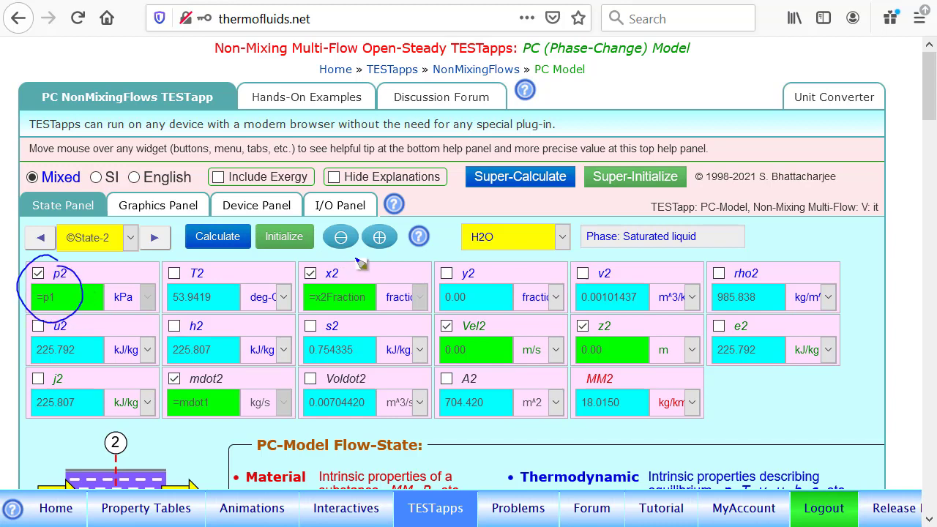
{"action": "mouse_move", "coordinate": [360, 264]}
{"action": "left_mouse_down"}
{"action": "mouse_move", "coordinate": [326, 323]}
{"action": "mouse_move", "coordinate": [358, 259]}
{"action": "left_mouse_up"}
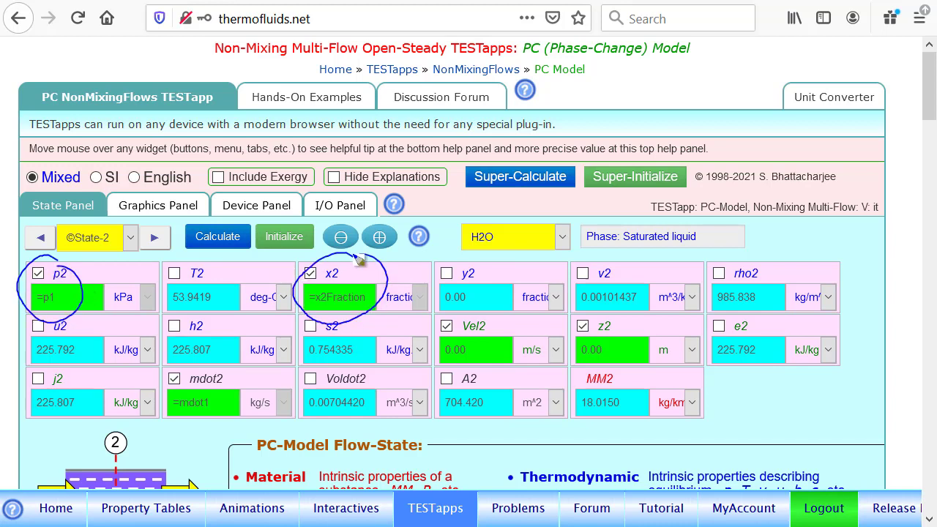
{"action": "mouse_move", "coordinate": [216, 364]}
{"action": "left_mouse_down"}
{"action": "mouse_move", "coordinate": [214, 436]}
{"action": "mouse_move", "coordinate": [220, 362]}
{"action": "left_mouse_up"}
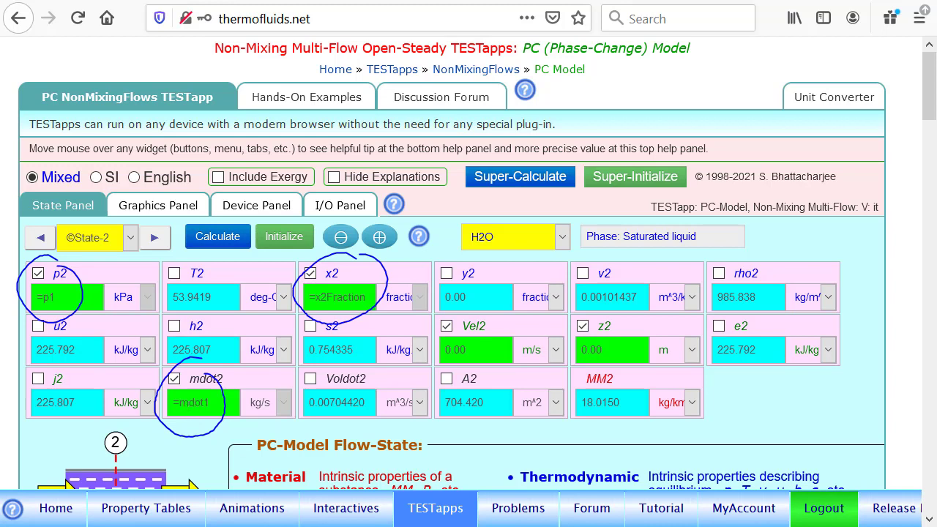
{"action": "key", "text": "Escape"}
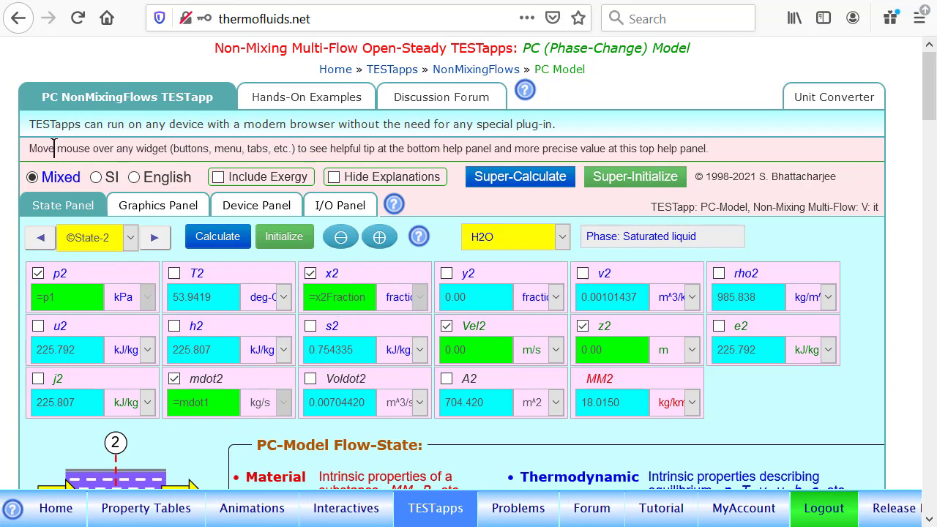
Look over State-3, display State-4 and hide the explanations
{"action": "scroll", "coordinate": [109, 143], "scroll_direction": "down", "scroll_amount": 1}
{"action": "scroll", "coordinate": [132, 142], "scroll_direction": "up", "scroll_amount": 1}
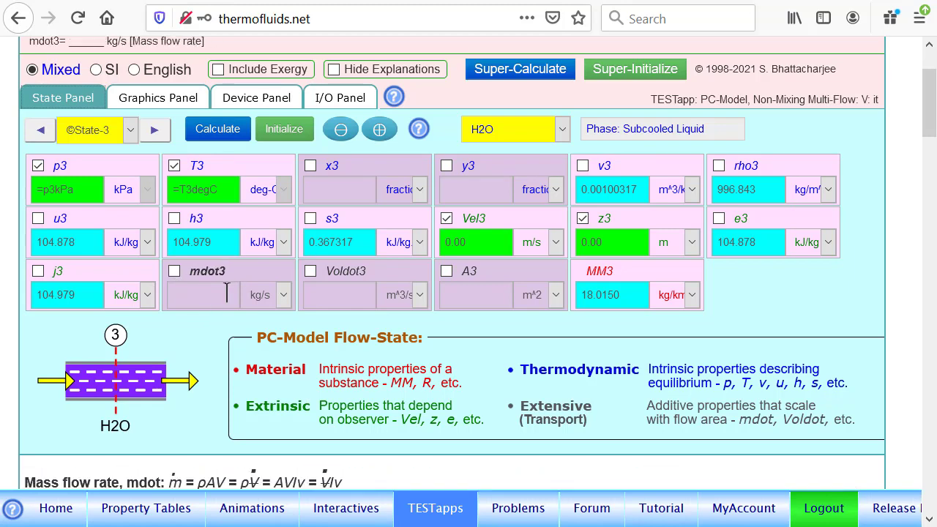
{"action": "left_click", "coordinate": [154, 131]}
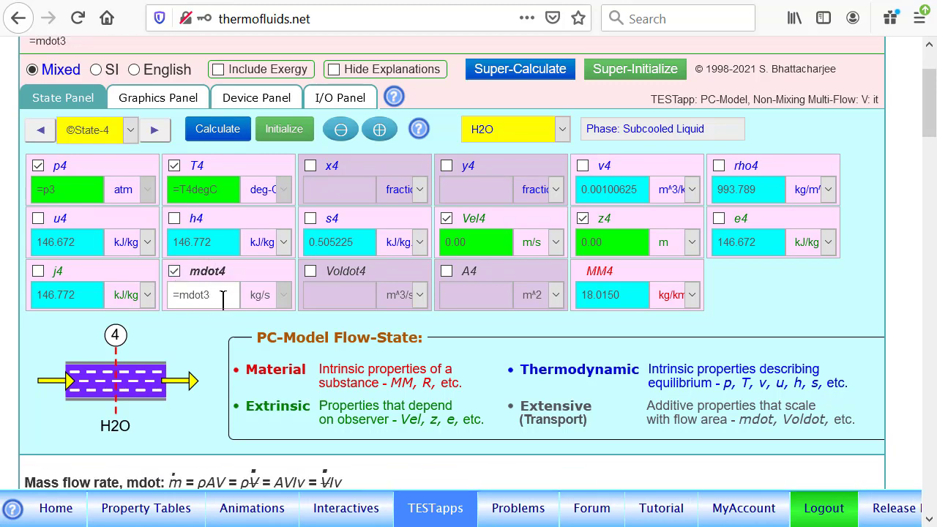
{"action": "left_click", "coordinate": [333, 68]}
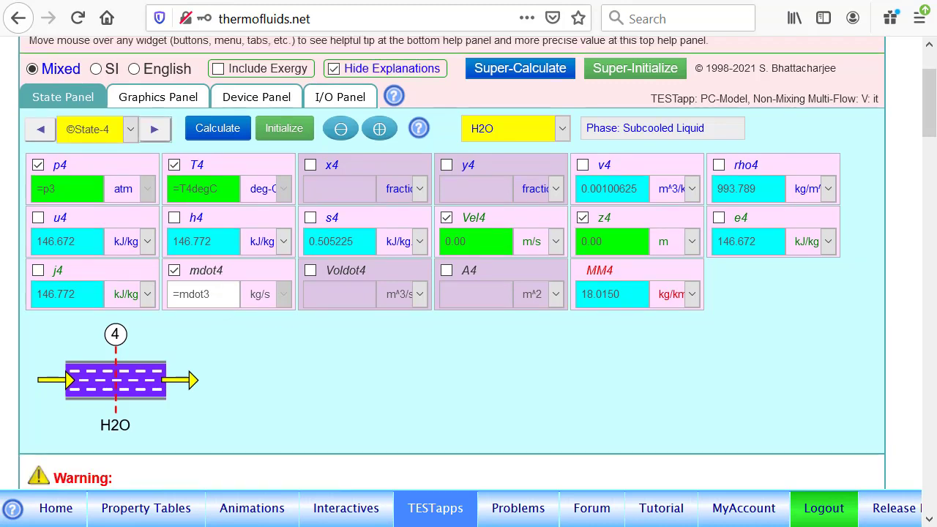
In the setup of Device-1, assign State-1 to inlet i2 and State-2 to exit e2 for the steam flow
{"action": "left_click", "coordinate": [247, 98]}
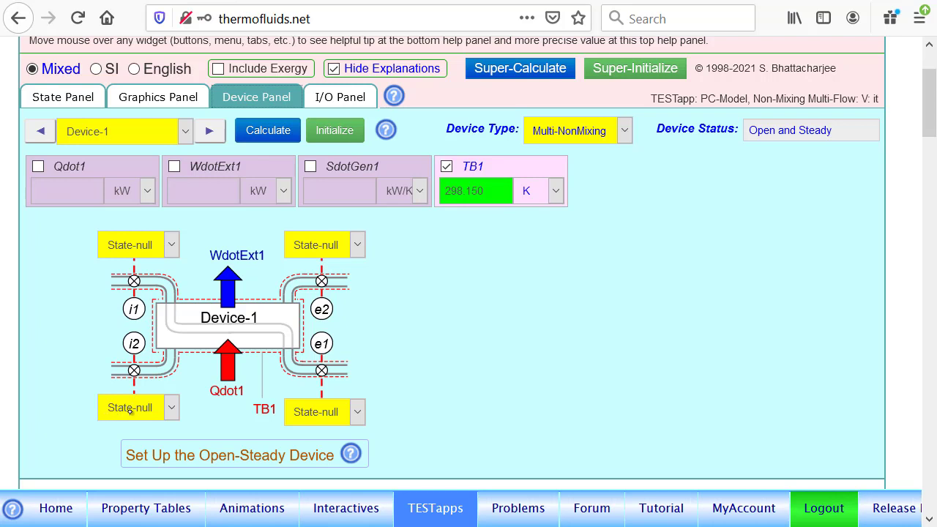
{"action": "left_click", "coordinate": [129, 409]}
{"action": "left_click", "coordinate": [123, 279]}
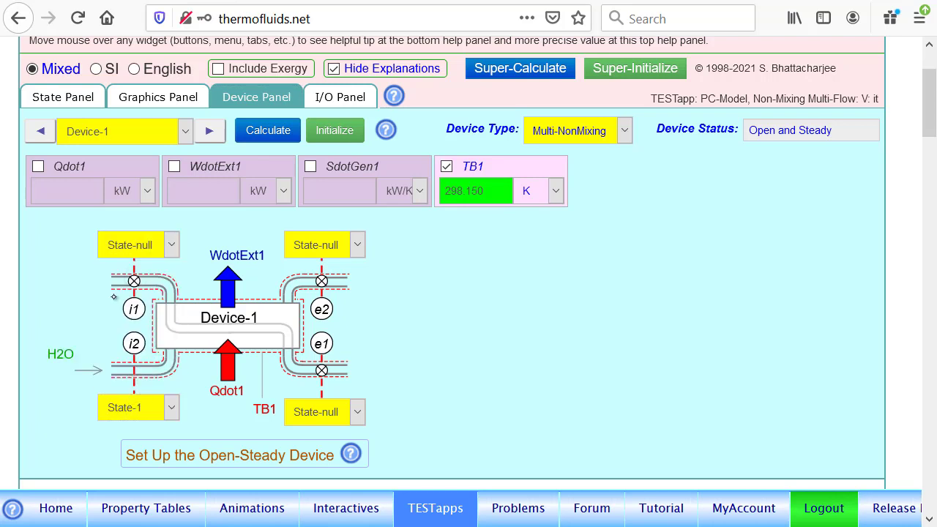
{"action": "left_click", "coordinate": [344, 247]}
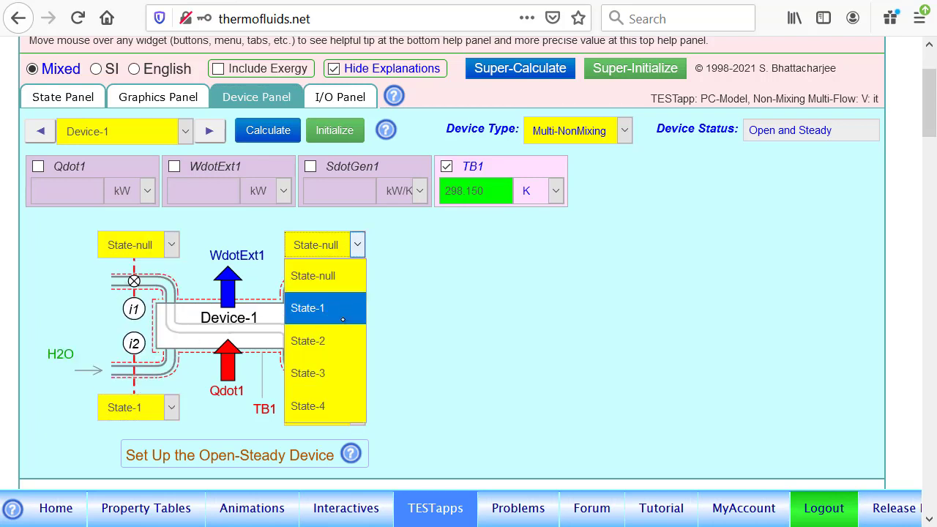
{"action": "left_click", "coordinate": [291, 335]}
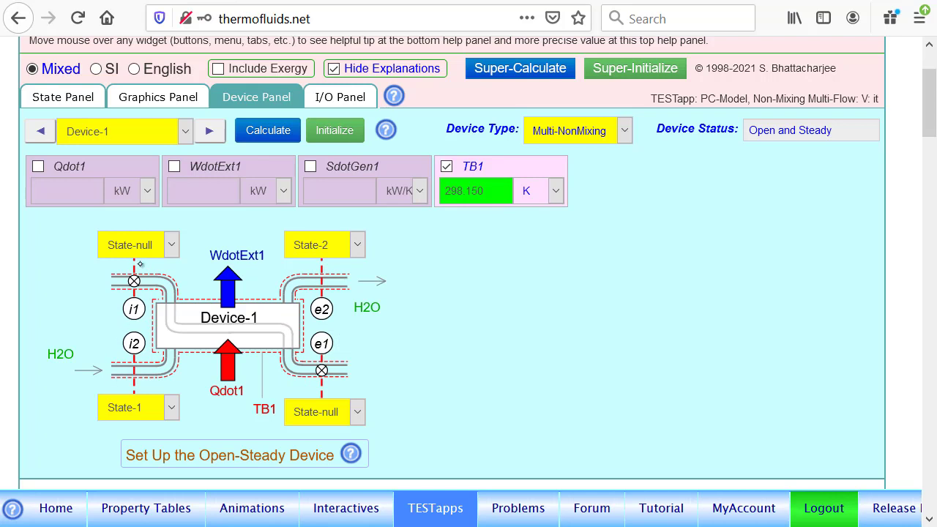
Assign State-3 to inlet i1 and State-4 to exit e1 of Device-1 for the cooling water flow
{"action": "left_click", "coordinate": [148, 247]}
{"action": "left_click", "coordinate": [135, 373]}
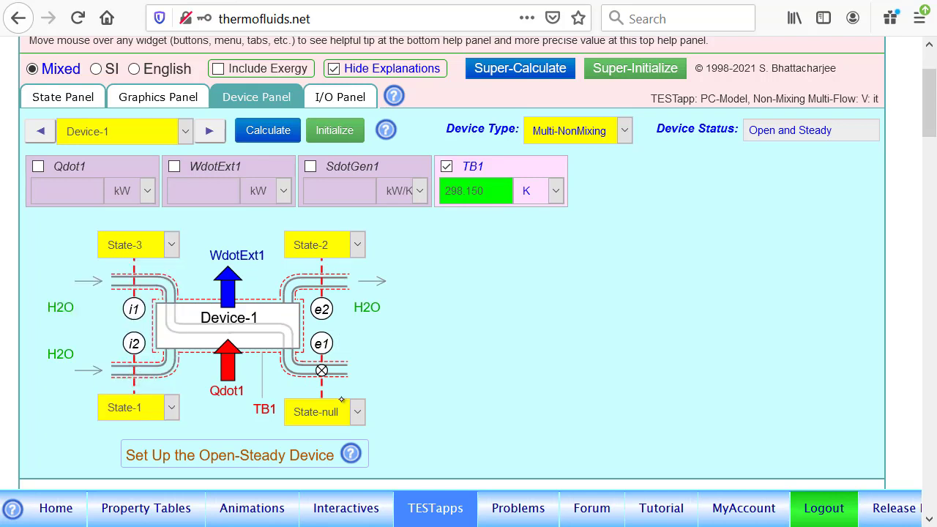
{"action": "left_click", "coordinate": [338, 410]}
{"action": "left_click", "coordinate": [335, 386]}
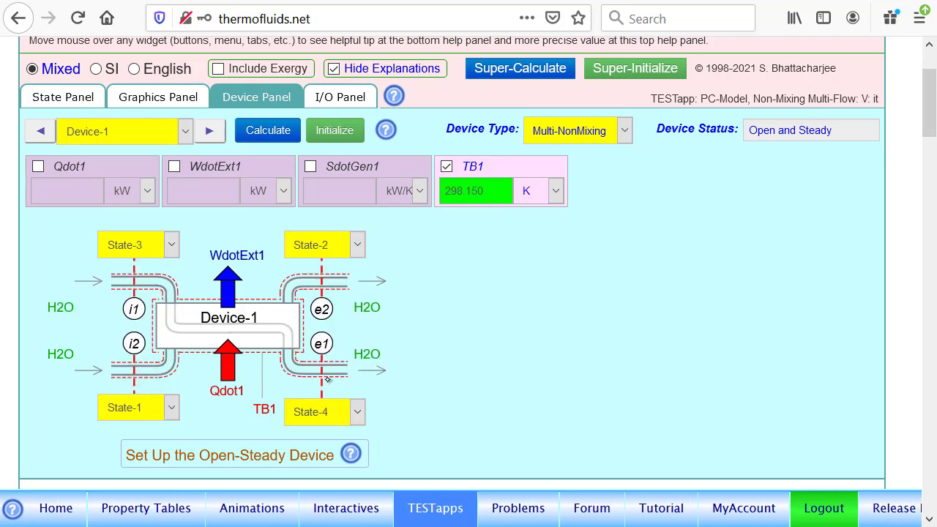
Set Qdot1 and WdotExt1 to 0 kW and calculate Device-1
{"action": "left_click", "coordinate": [78, 171]}
{"action": "left_click", "coordinate": [223, 167]}
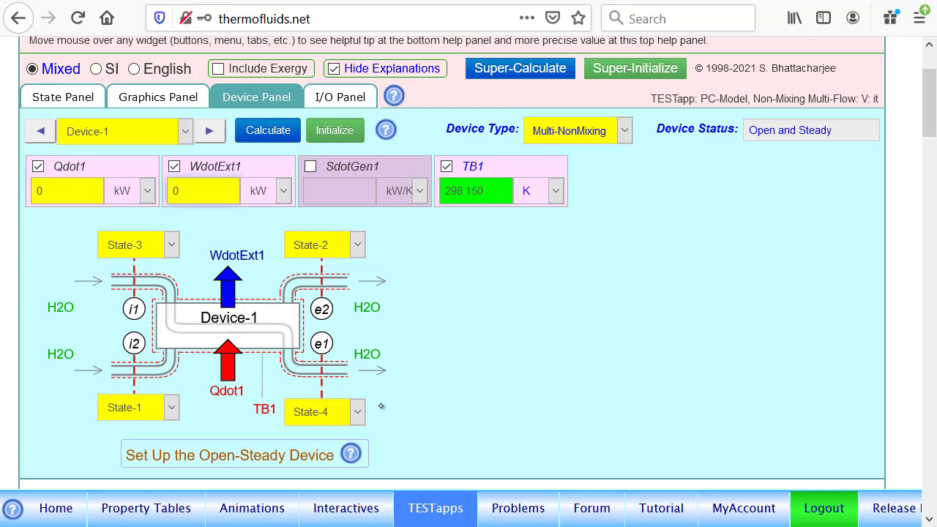
{"action": "left_click", "coordinate": [265, 128]}
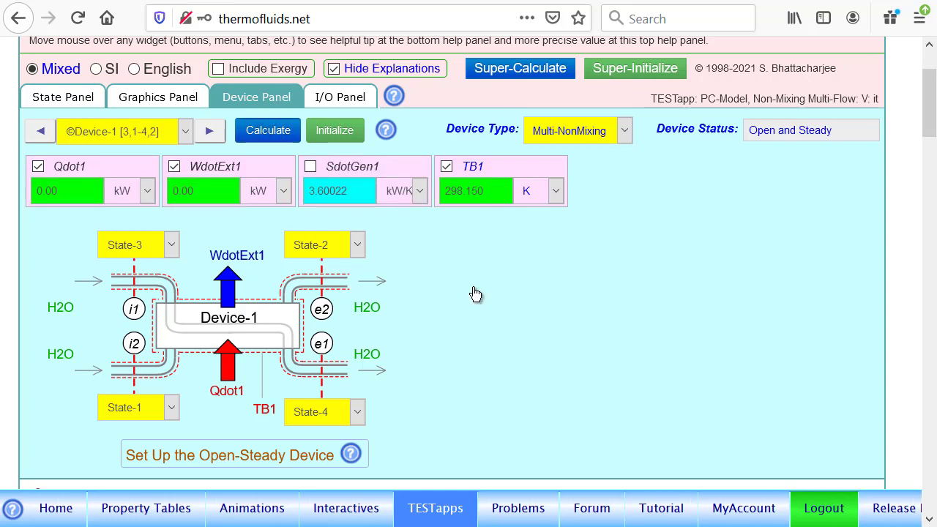
Check the mass flow rates of State-4 and State-3, and read through the TEST-codes down to the internal heat transfer expressions
{"action": "left_click", "coordinate": [65, 97]}
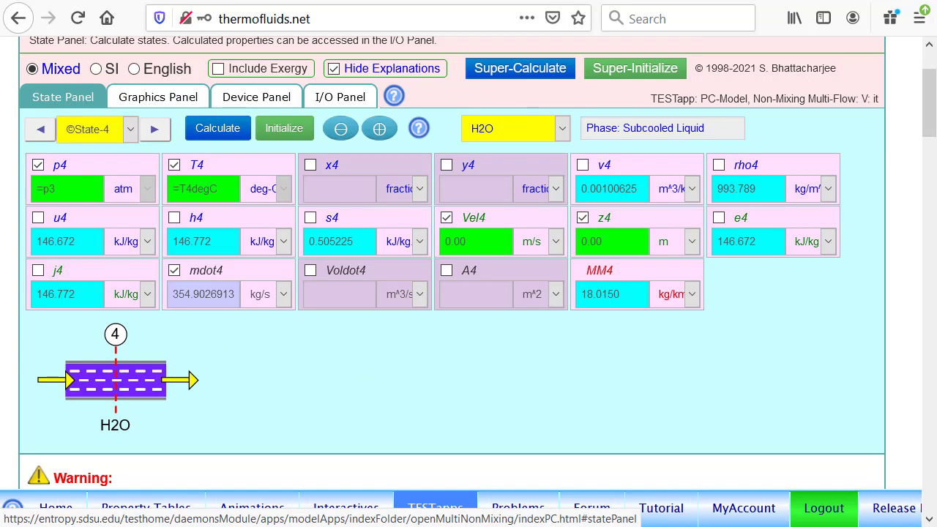
{"action": "mouse_move", "coordinate": [220, 272]}
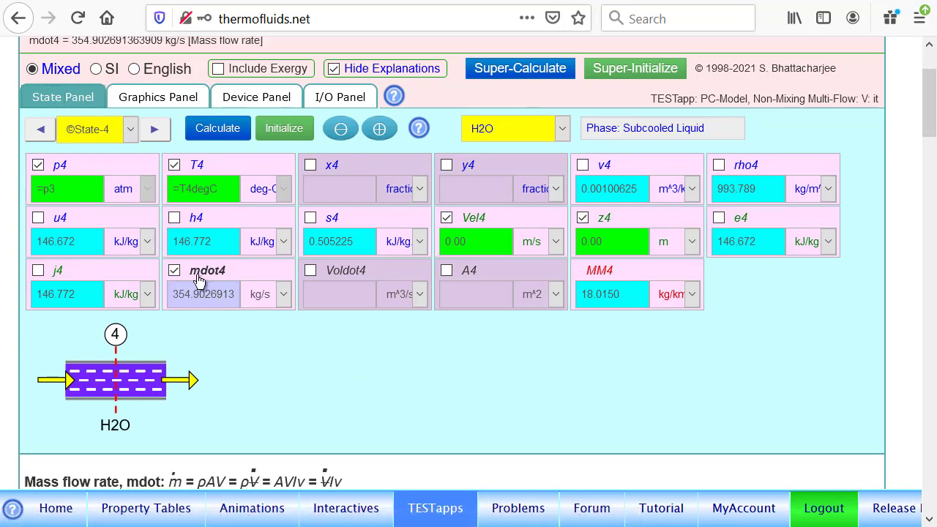
{"action": "left_click", "coordinate": [41, 129]}
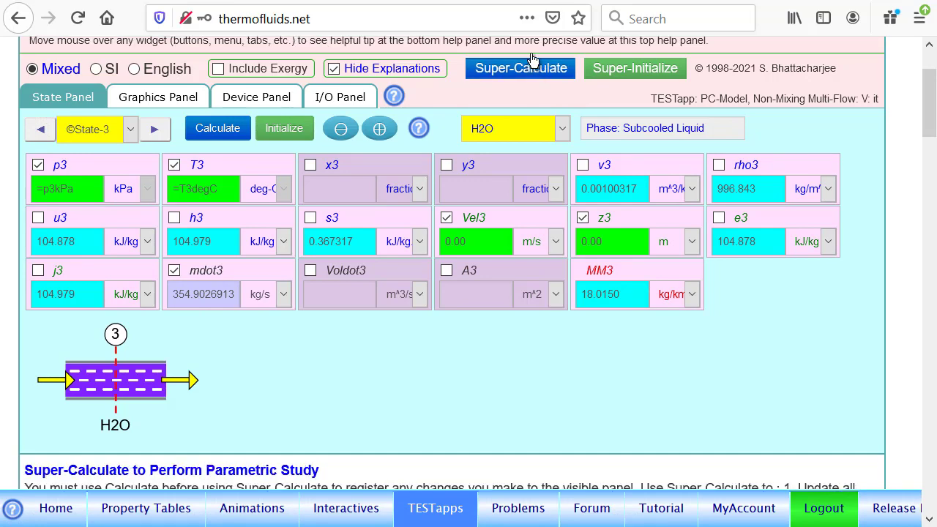
{"action": "left_click", "coordinate": [339, 96]}
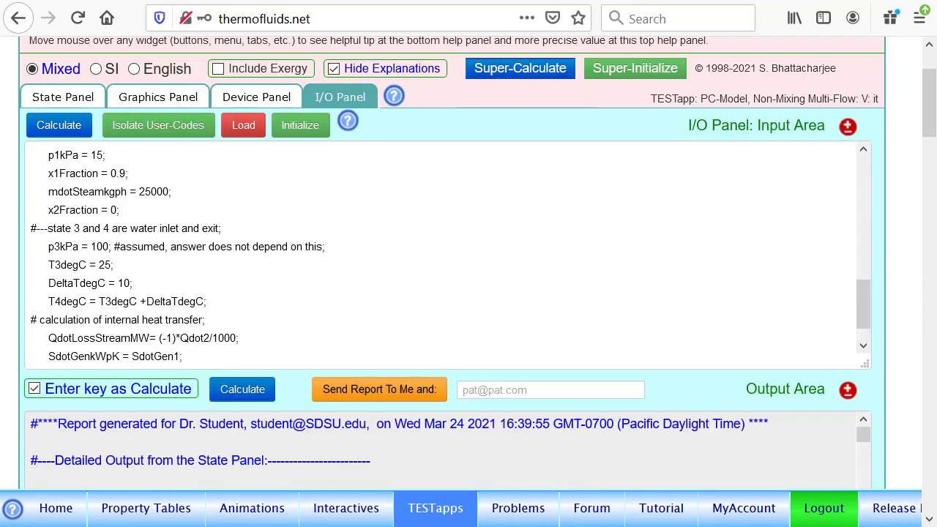
{"action": "scroll", "coordinate": [447, 252], "scroll_direction": "up", "scroll_amount": 12}
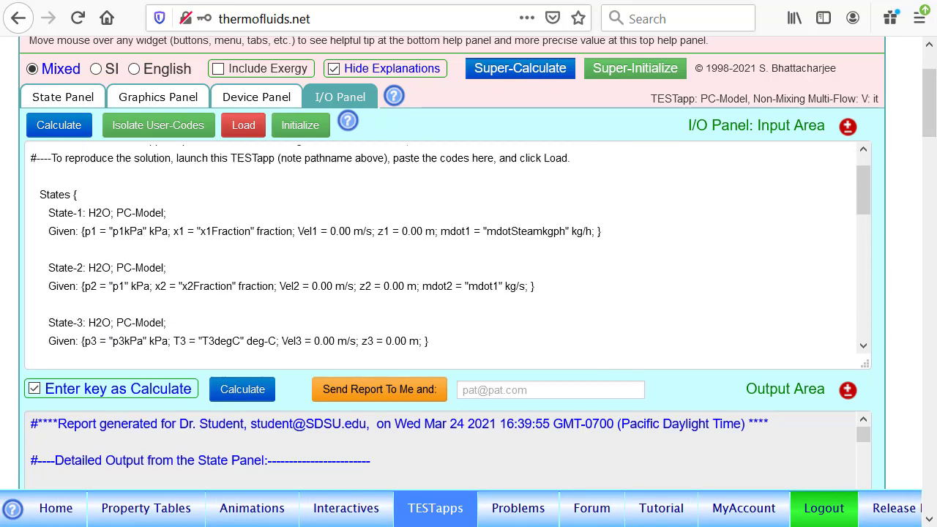
{"action": "scroll", "coordinate": [446, 253], "scroll_direction": "down", "scroll_amount": 15}
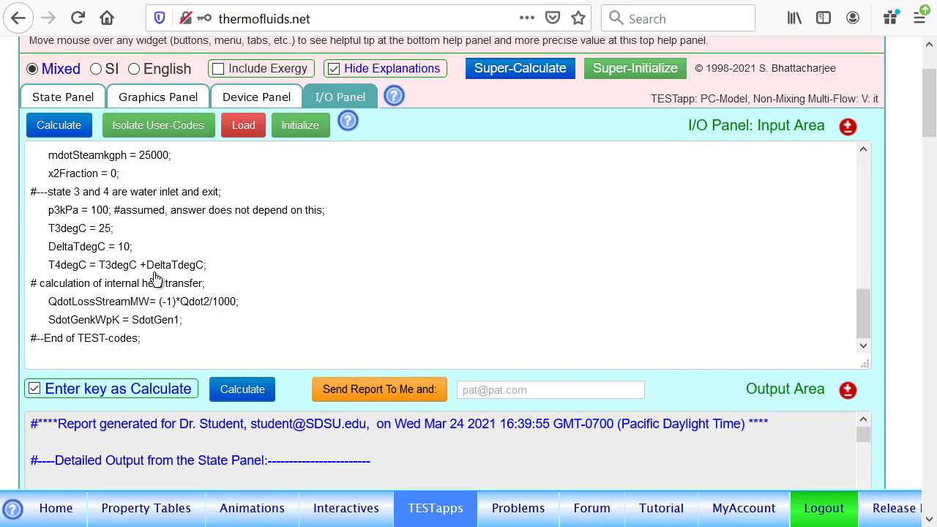
Bring up Device-2 and set its device type to Single-Flow
{"action": "left_click", "coordinate": [249, 97]}
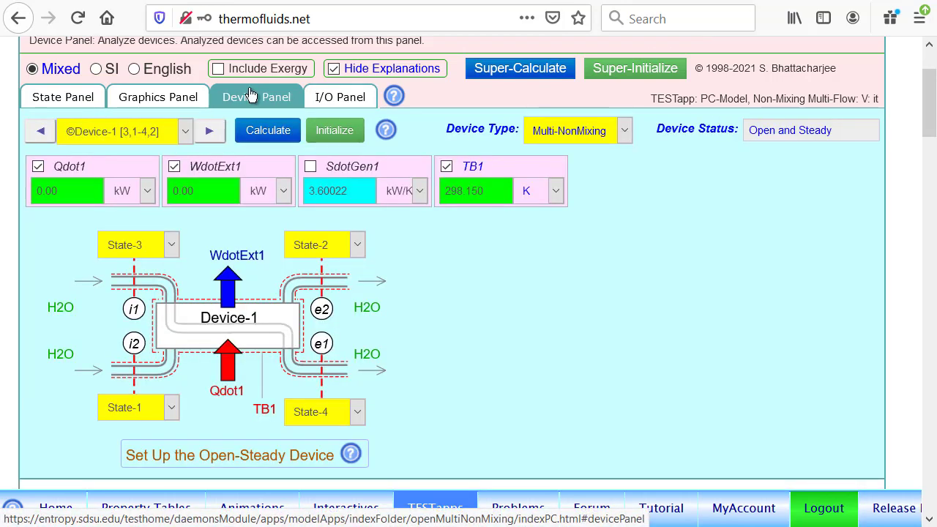
{"action": "left_click", "coordinate": [211, 135]}
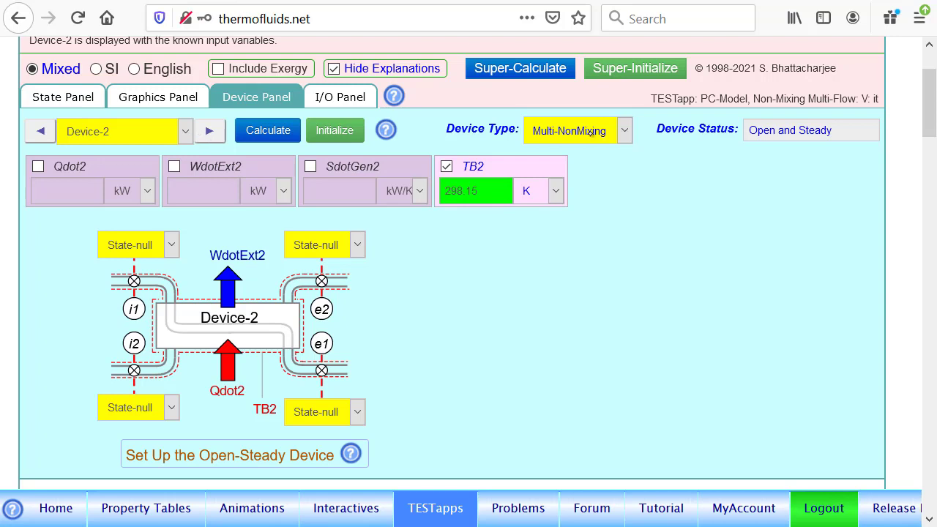
{"action": "left_click", "coordinate": [614, 135]}
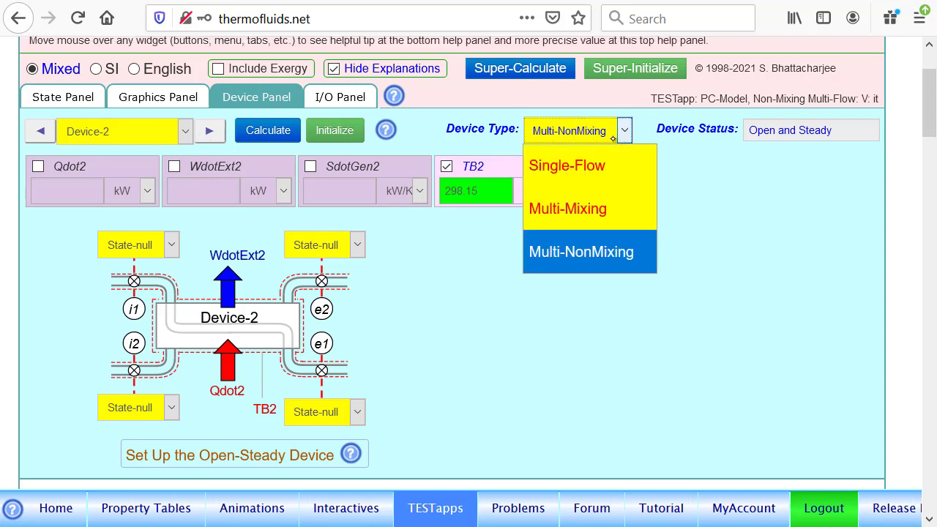
{"action": "left_click", "coordinate": [594, 166]}
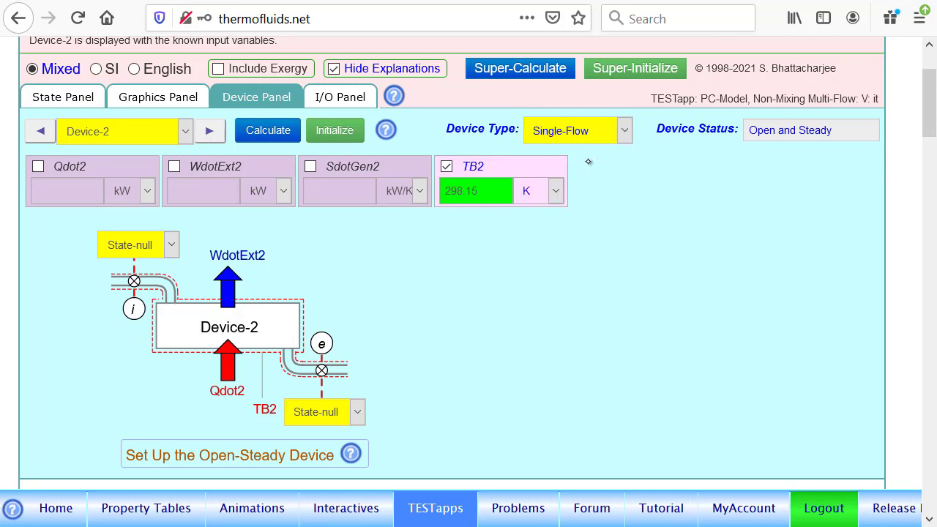
Assign State-1 as the inlet and State-2 as the exit of Device-2, and calculate it with WdotExt2 at 0 kW
{"action": "left_click", "coordinate": [149, 246]}
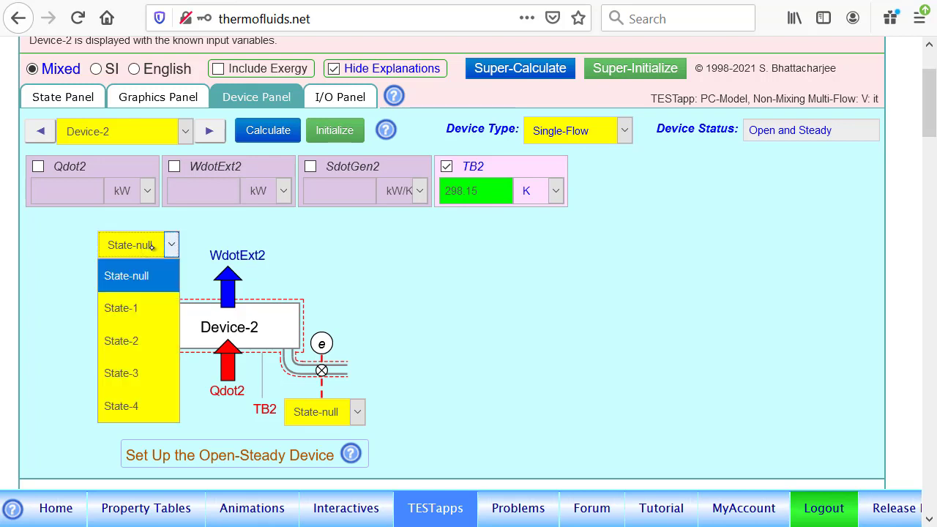
{"action": "left_click", "coordinate": [135, 308]}
{"action": "left_click", "coordinate": [333, 412]}
{"action": "left_click", "coordinate": [319, 316]}
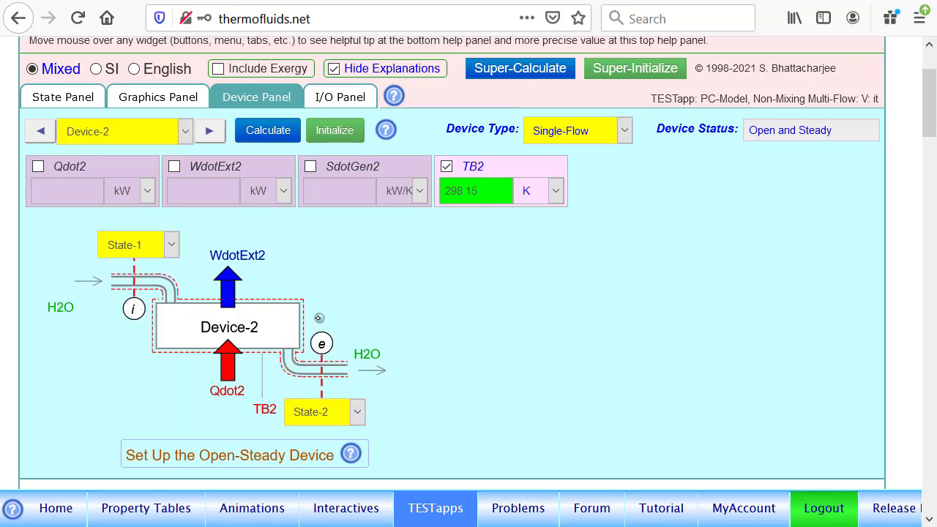
{"action": "left_click", "coordinate": [231, 169]}
{"action": "left_click", "coordinate": [267, 131]}
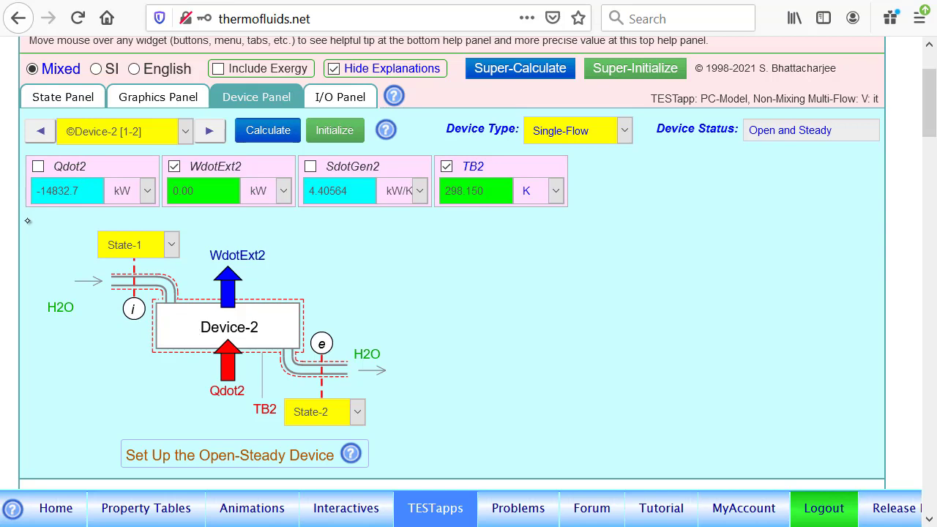
Evaluate the user-codes and enlarge the output area to read QdotLossStreamMW and SdotGenkWpK, then restore the input area
{"action": "left_click", "coordinate": [344, 98]}
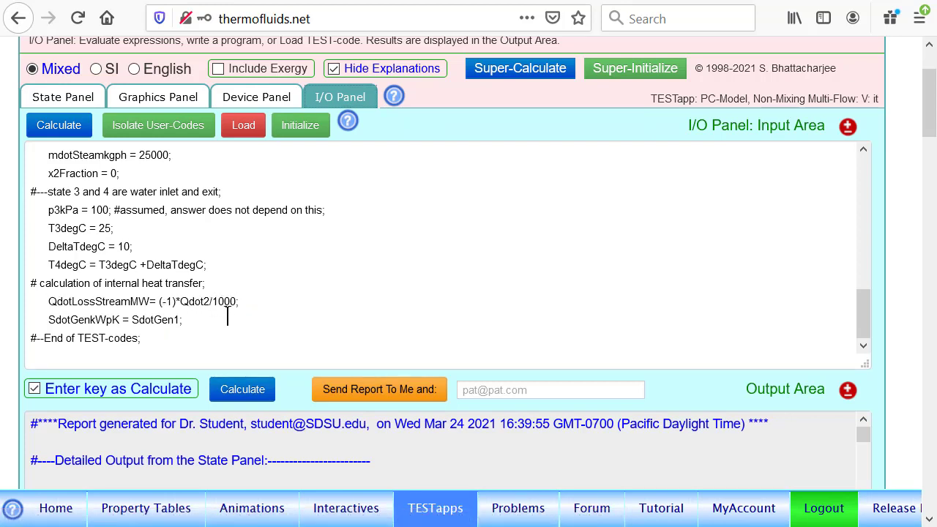
{"action": "left_click", "coordinate": [238, 384]}
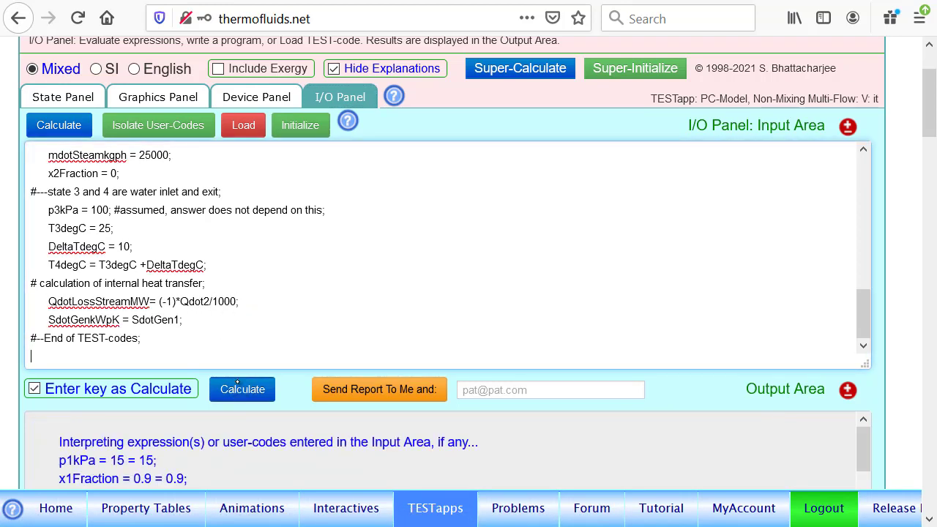
{"action": "left_click", "coordinate": [847, 393]}
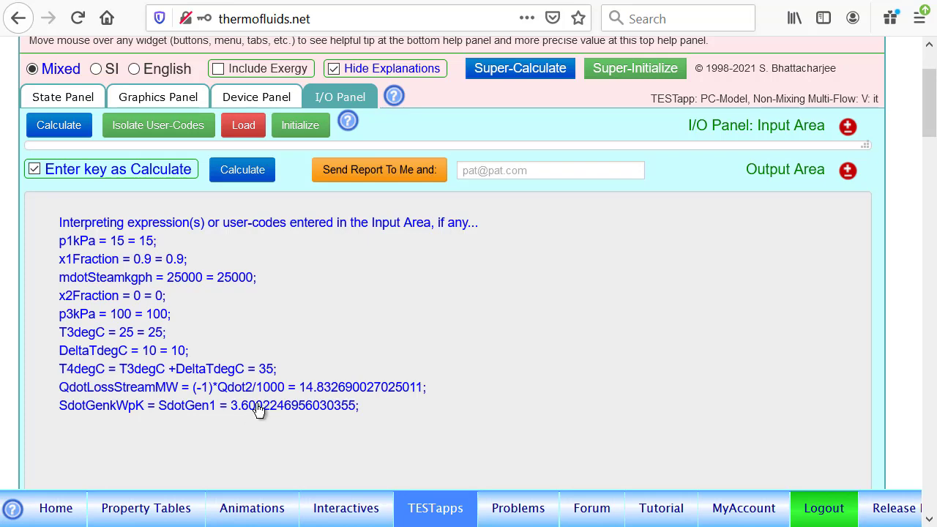
{"action": "left_click", "coordinate": [847, 170]}
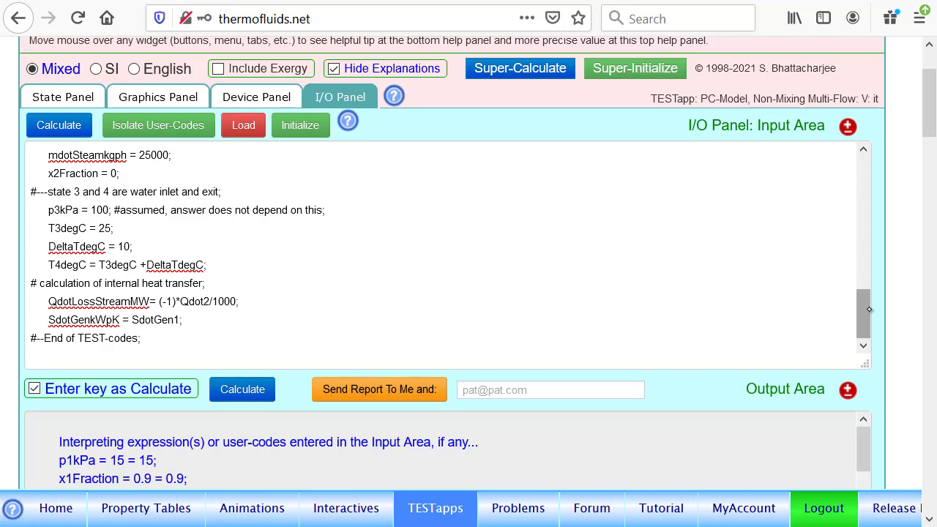
{"action": "left_click_drag", "start_coordinate": [865, 307], "coordinate": [867, 282]}
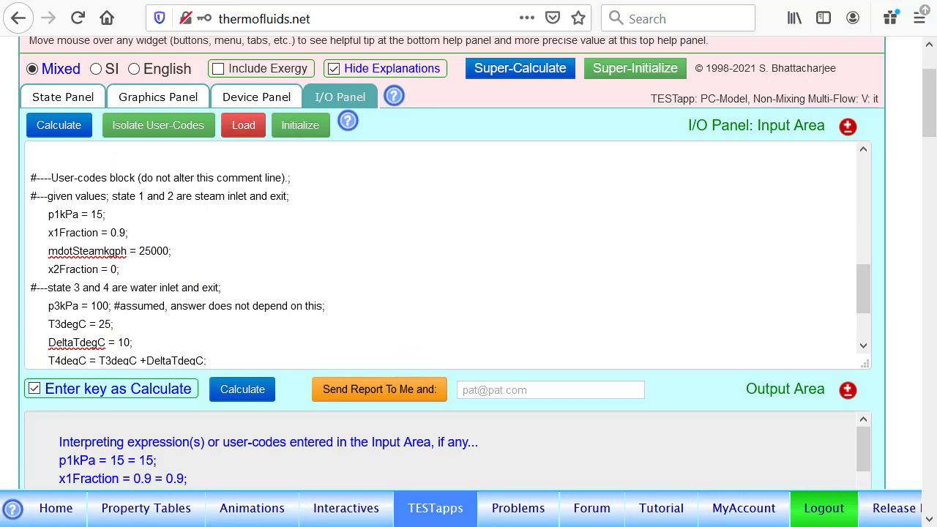
{"action": "mouse_move", "coordinate": [50, 196]}
{"action": "left_mouse_down"}
{"action": "mouse_move", "coordinate": [130, 192]}
{"action": "mouse_move", "coordinate": [216, 282]}
{"action": "left_mouse_up"}
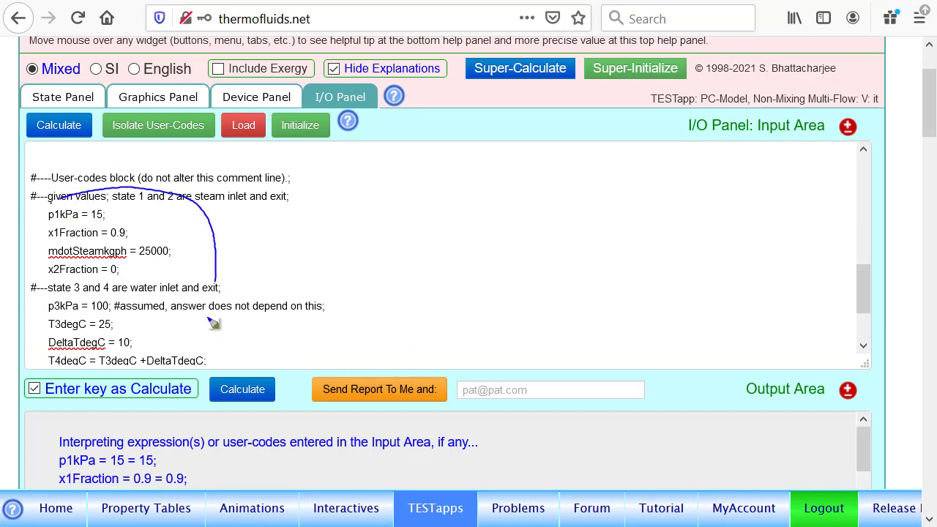
{"action": "mouse_move", "coordinate": [209, 319]}
{"action": "left_mouse_down"}
{"action": "mouse_move", "coordinate": [63, 213]}
{"action": "mouse_move", "coordinate": [87, 185]}
{"action": "left_mouse_up"}
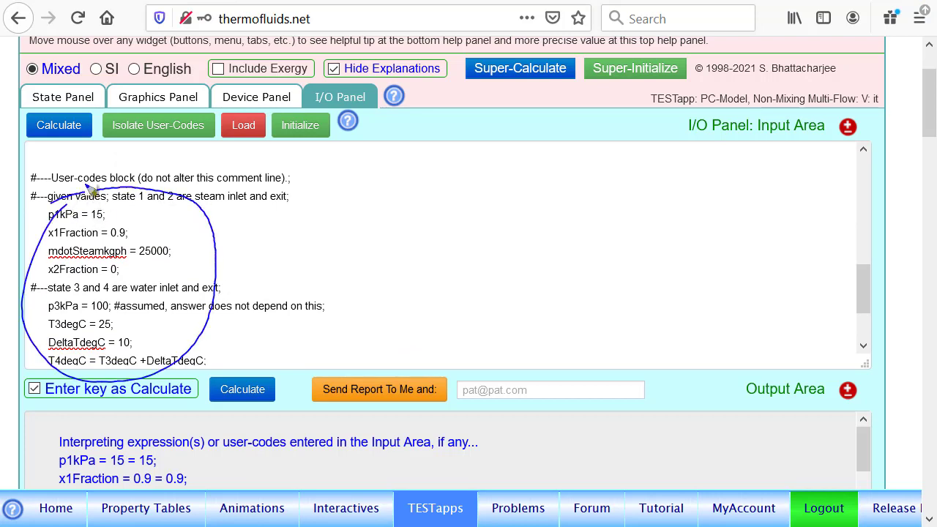
{"action": "mouse_move", "coordinate": [248, 351]}
{"action": "left_mouse_down"}
{"action": "mouse_move", "coordinate": [258, 377]}
{"action": "mouse_move", "coordinate": [218, 369]}
{"action": "mouse_move", "coordinate": [228, 357]}
{"action": "left_mouse_up"}
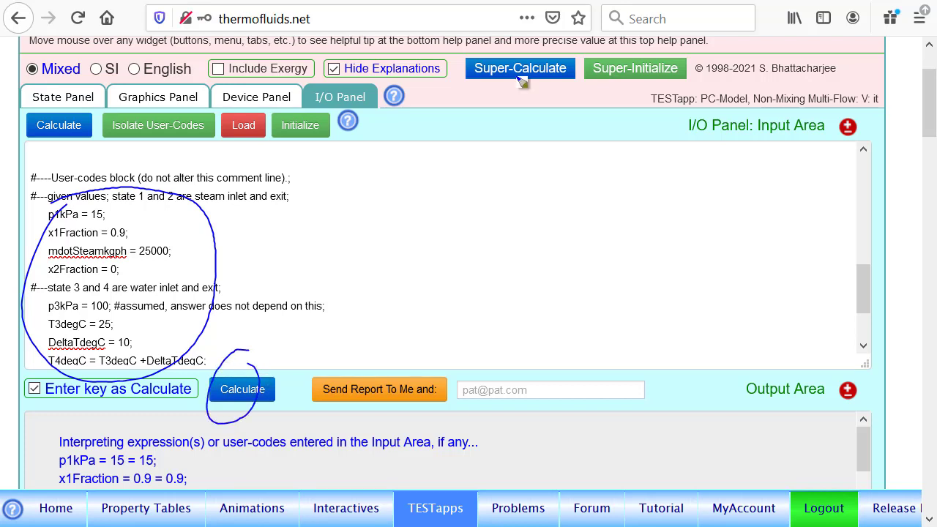
{"action": "mouse_move", "coordinate": [540, 66]}
{"action": "left_mouse_down"}
{"action": "mouse_move", "coordinate": [507, 53]}
{"action": "mouse_move", "coordinate": [537, 65]}
{"action": "left_mouse_up"}
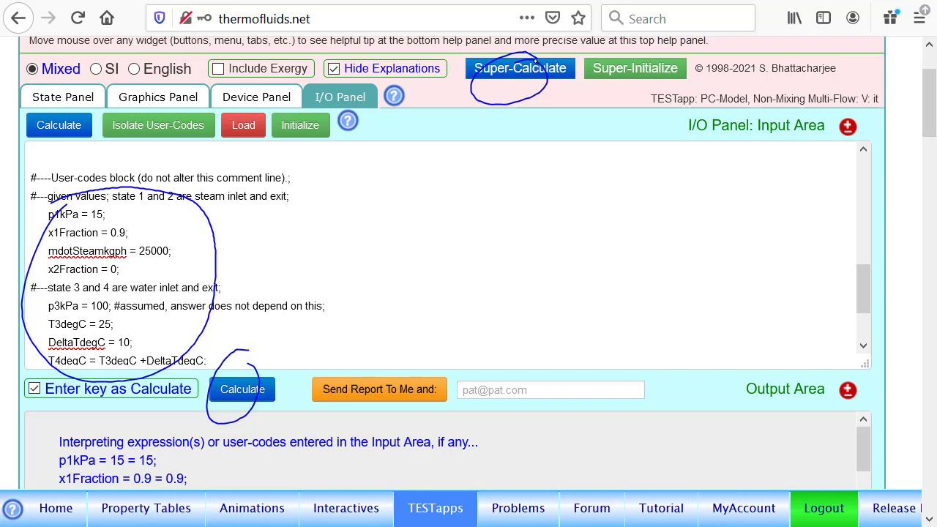
{"action": "key", "text": "Escape"}
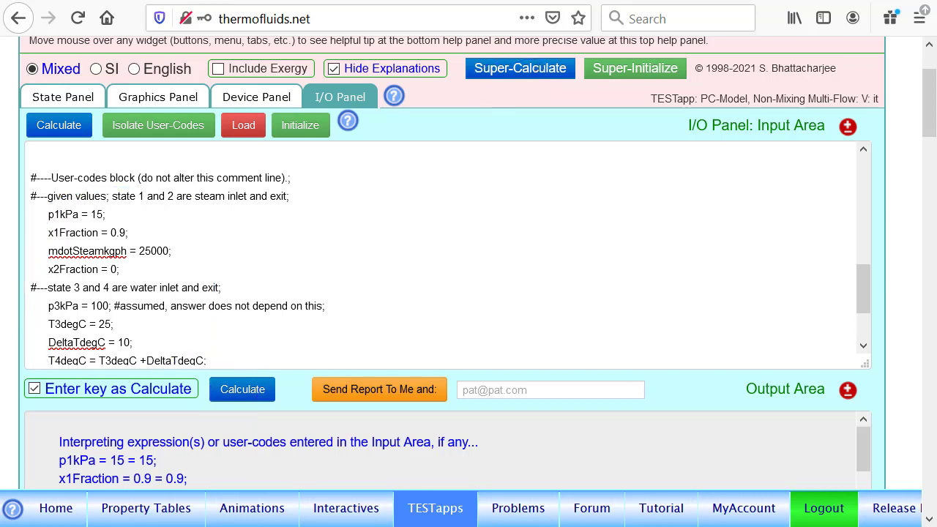
{"action": "key", "text": "alt+Tab"}
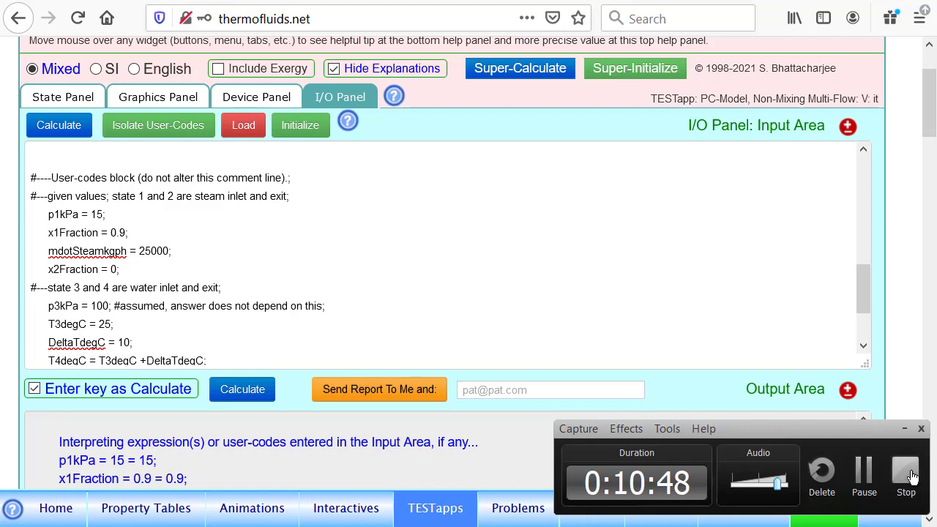